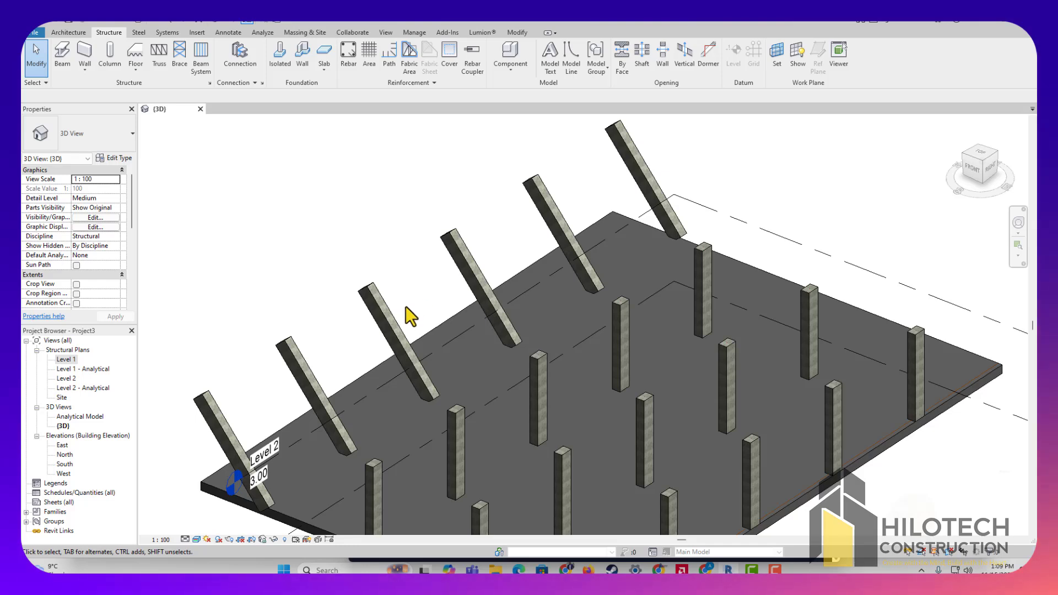
Step: Create a new project from the Structural Analysis-DefaultMetric.rte template in the US Metric folder, dismissing the save reminder
click(34, 31)
mouse_move(54, 74)
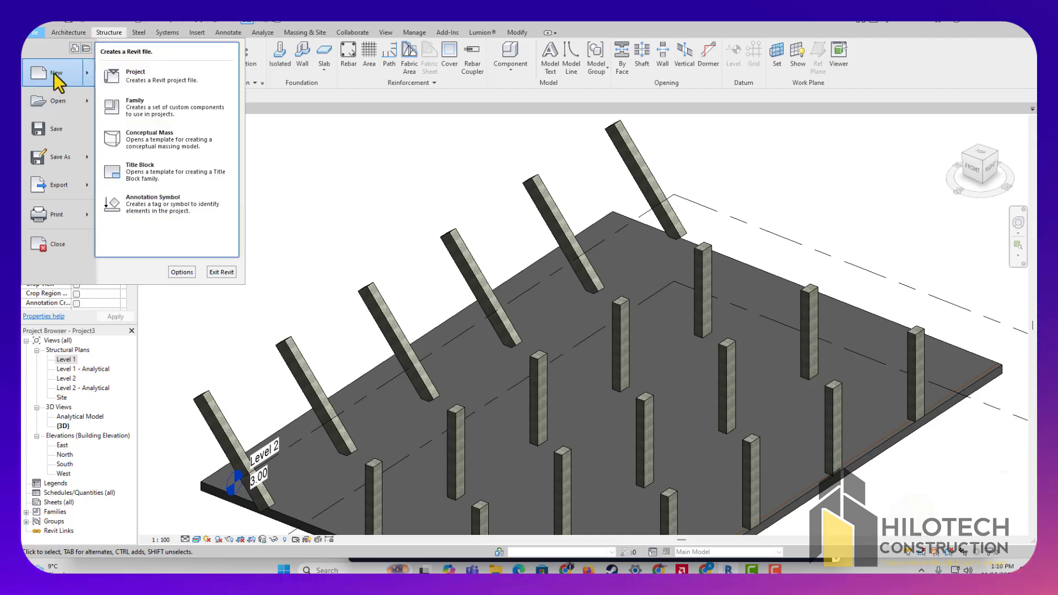
click(154, 79)
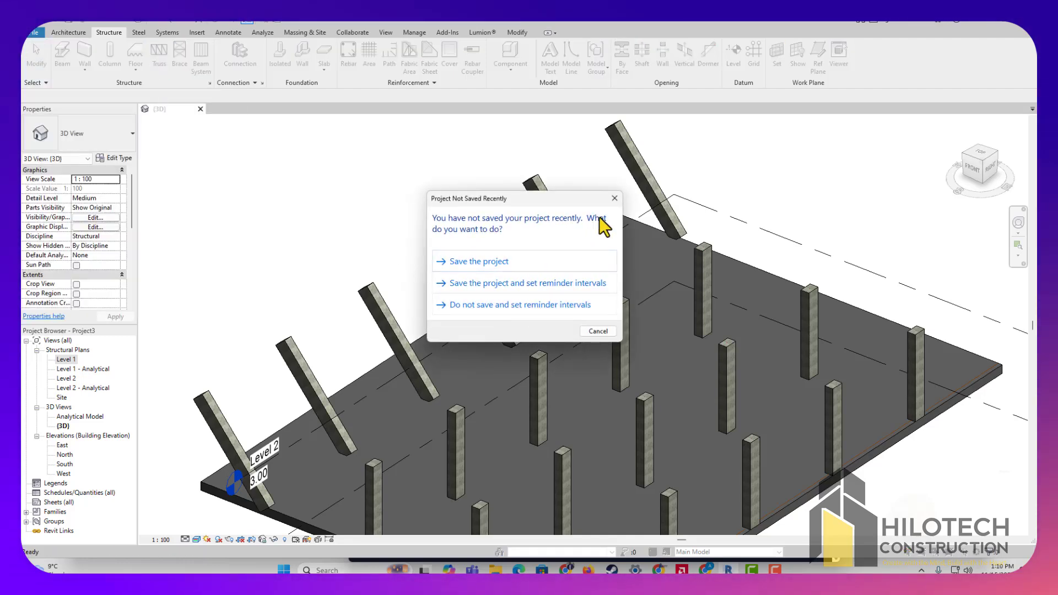
click(589, 330)
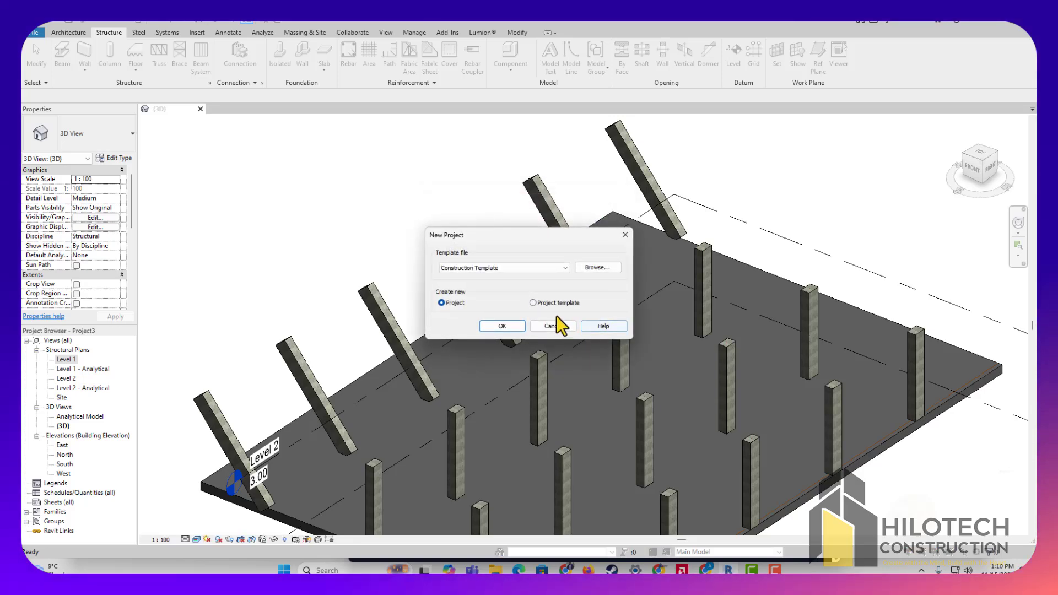
click(598, 268)
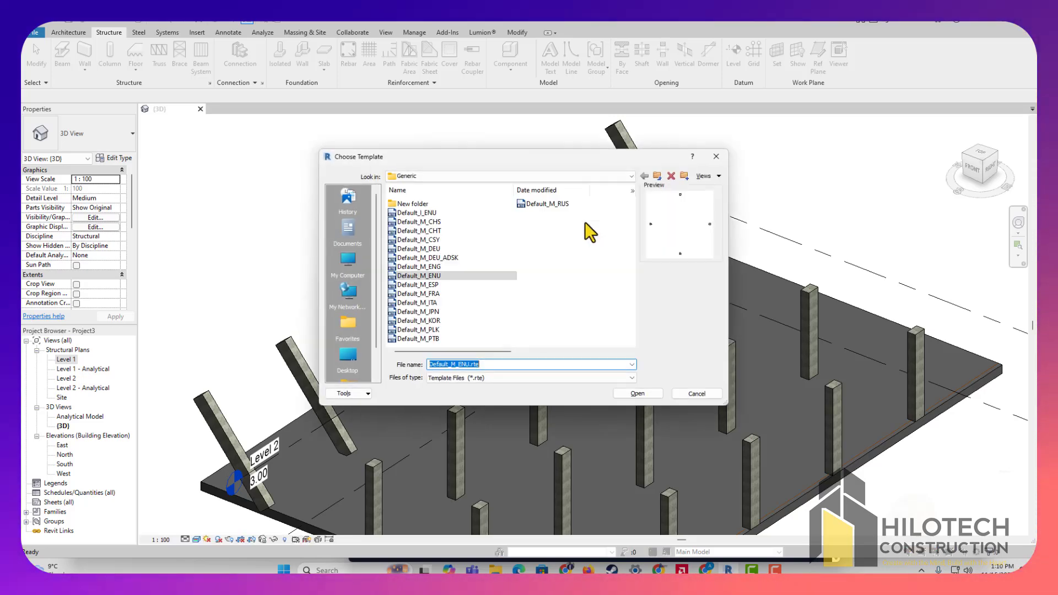
click(658, 175)
double_click(428, 223)
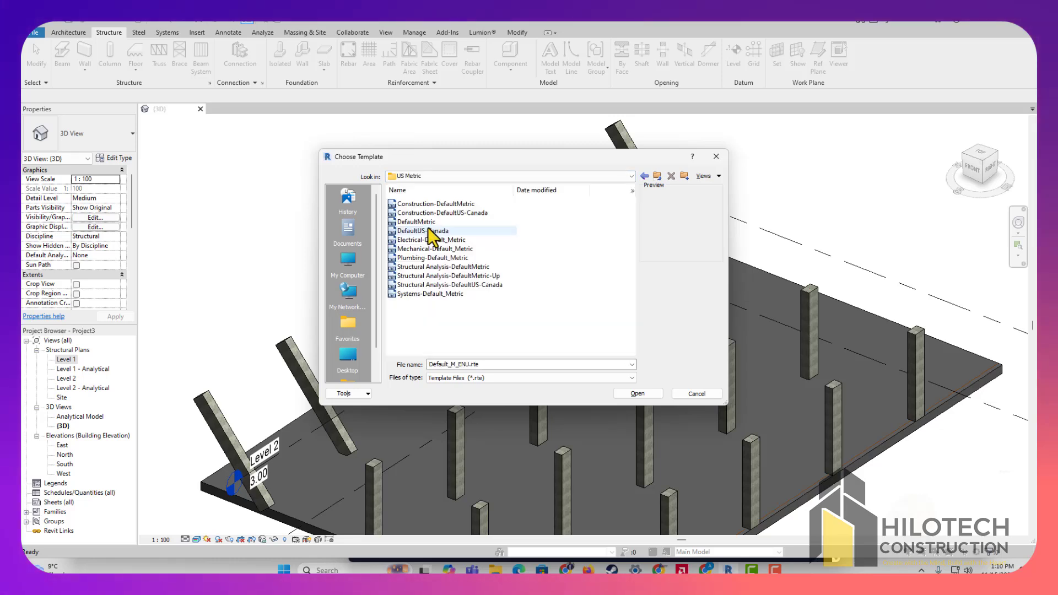
click(424, 223)
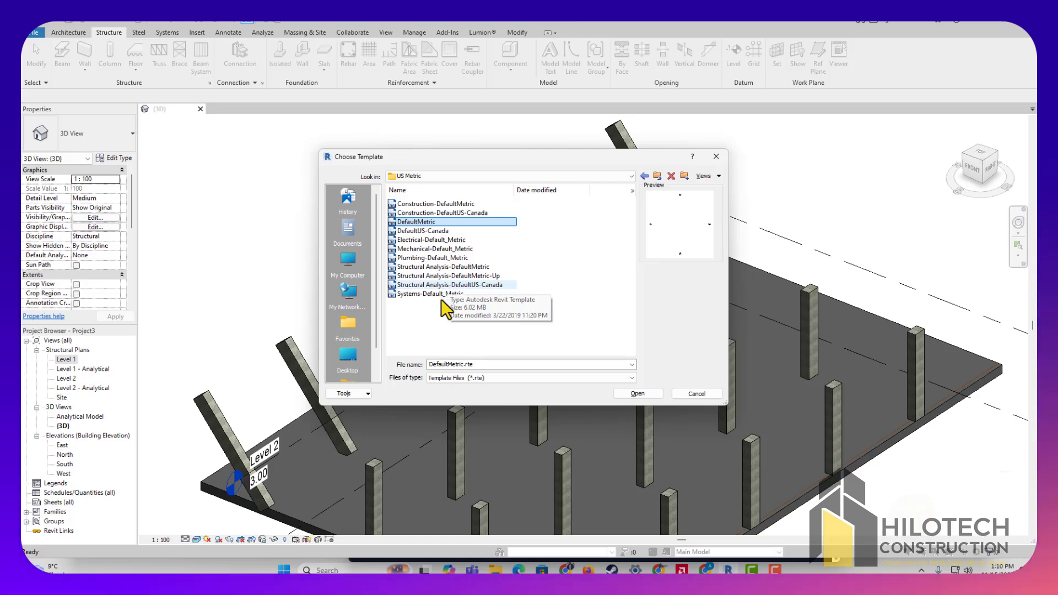
click(435, 267)
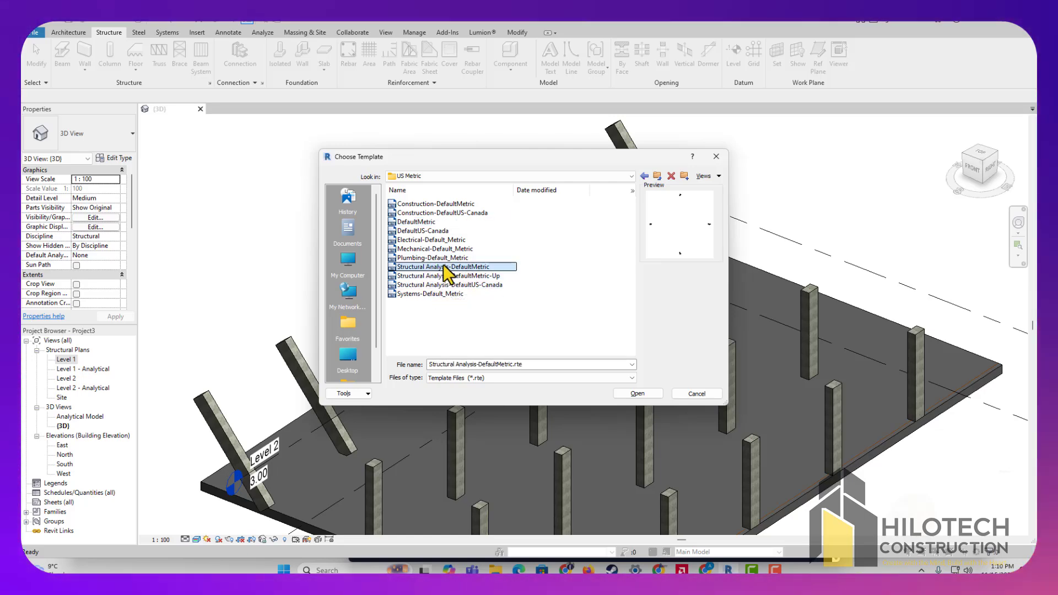
click(449, 267)
click(647, 395)
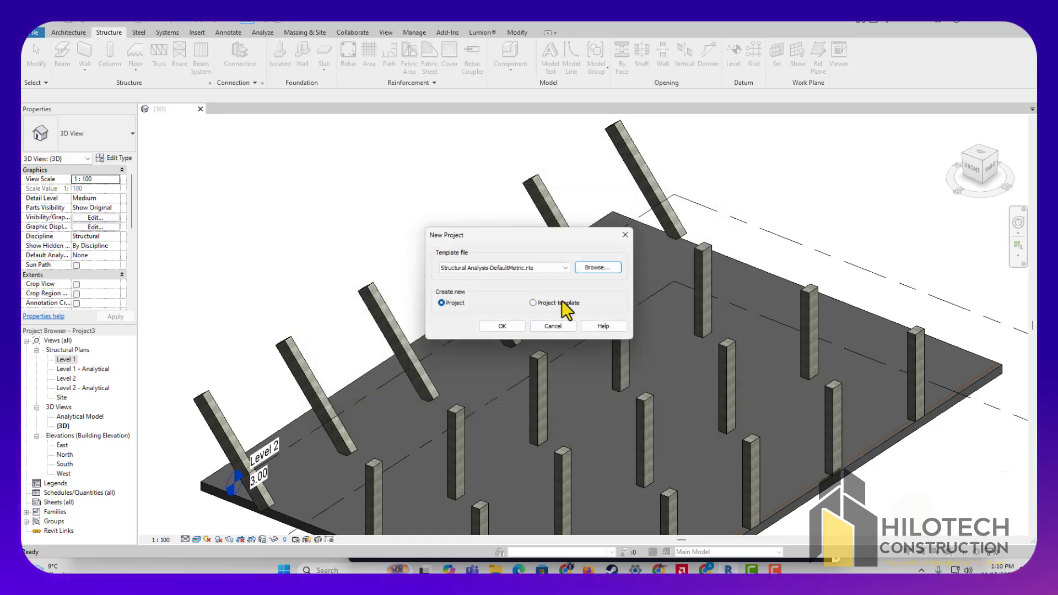
click(503, 326)
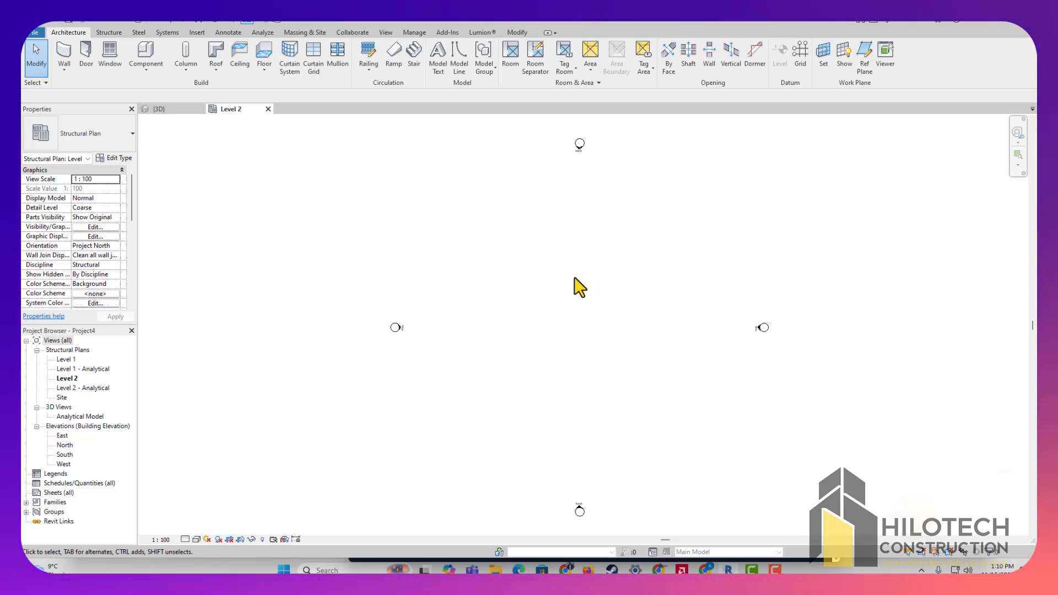
Step: Set the project's length units to meters with two decimal places
key(u)
key(n)
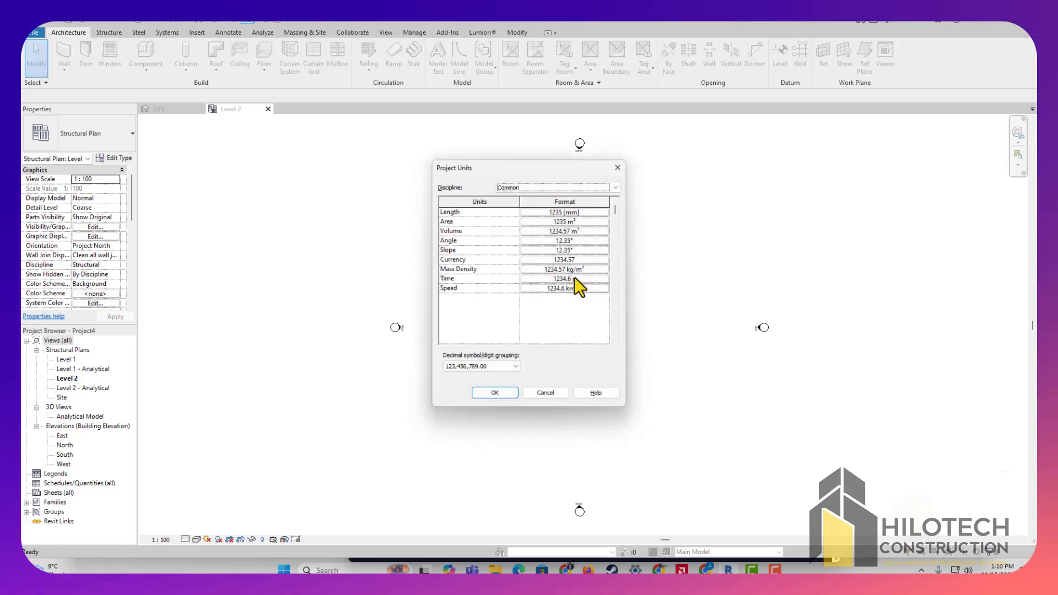
click(557, 210)
click(561, 232)
click(539, 275)
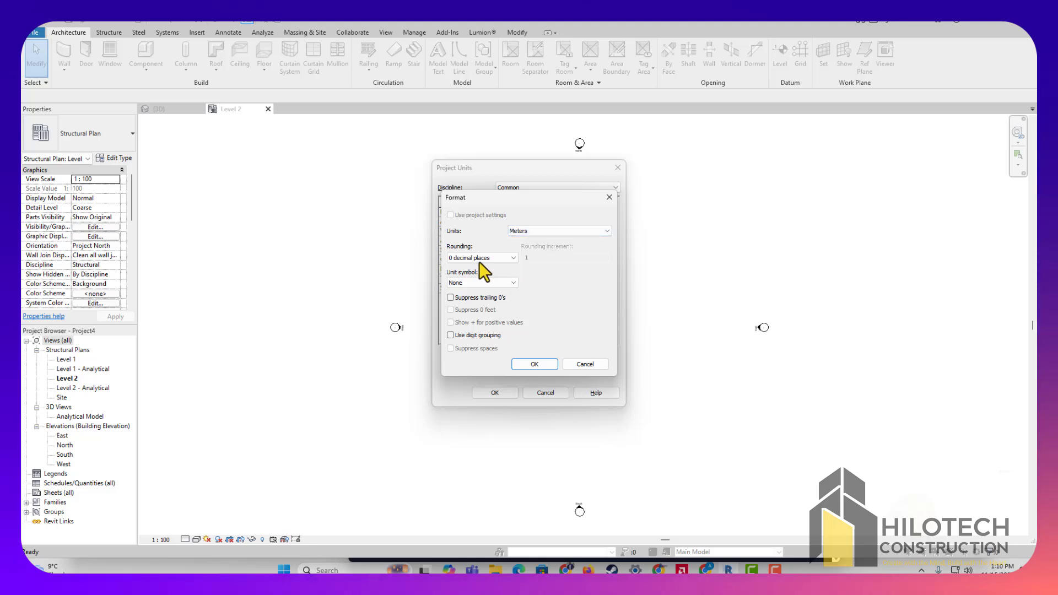
click(482, 258)
click(469, 302)
click(534, 363)
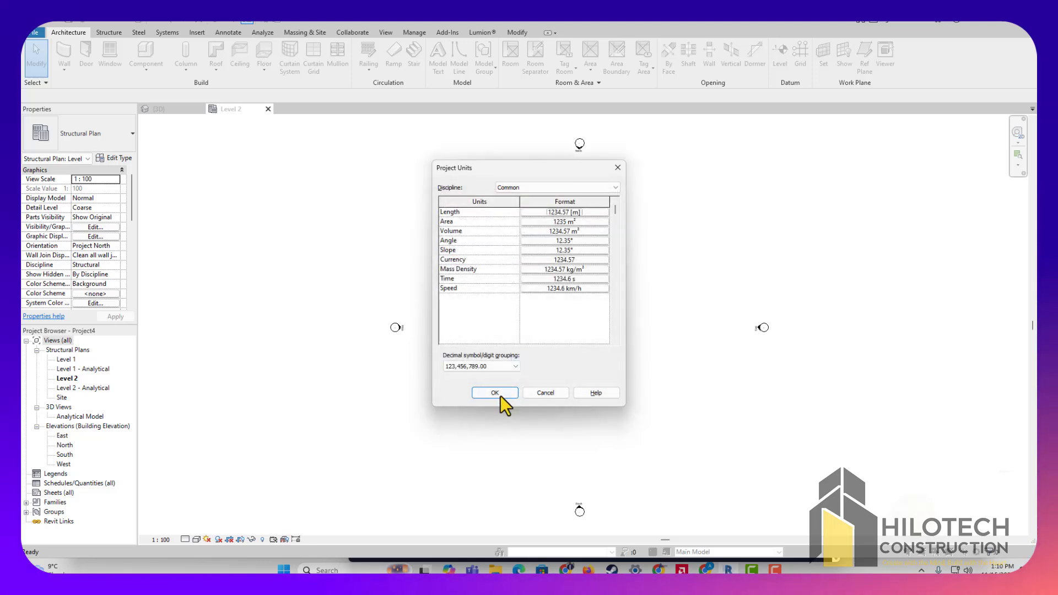
click(495, 392)
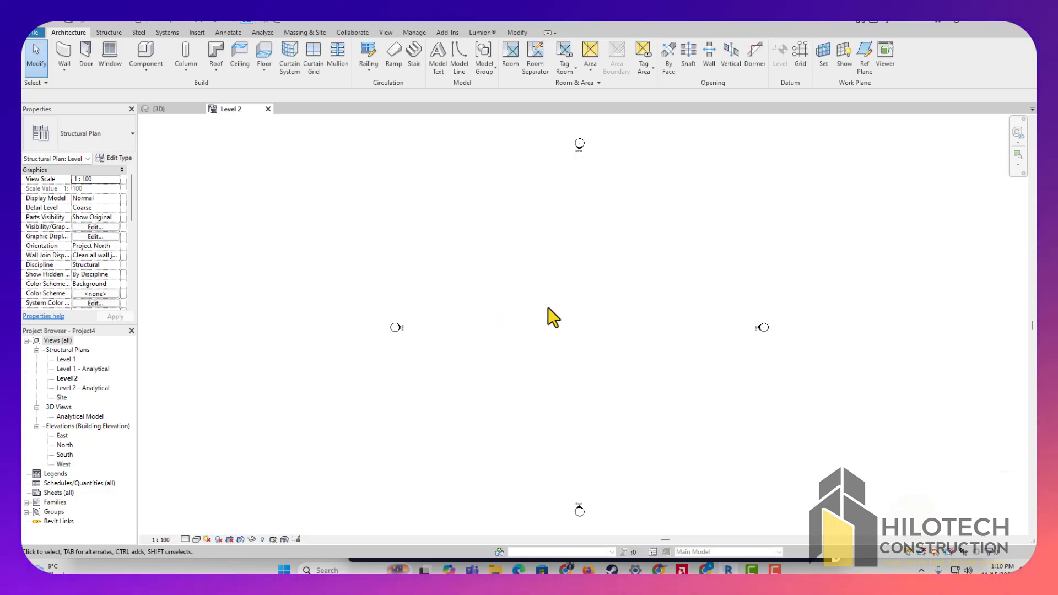
Step: Draw a vertical grid line near the west side of the Level 2 plan and show its bubble at the upper end too
click(109, 32)
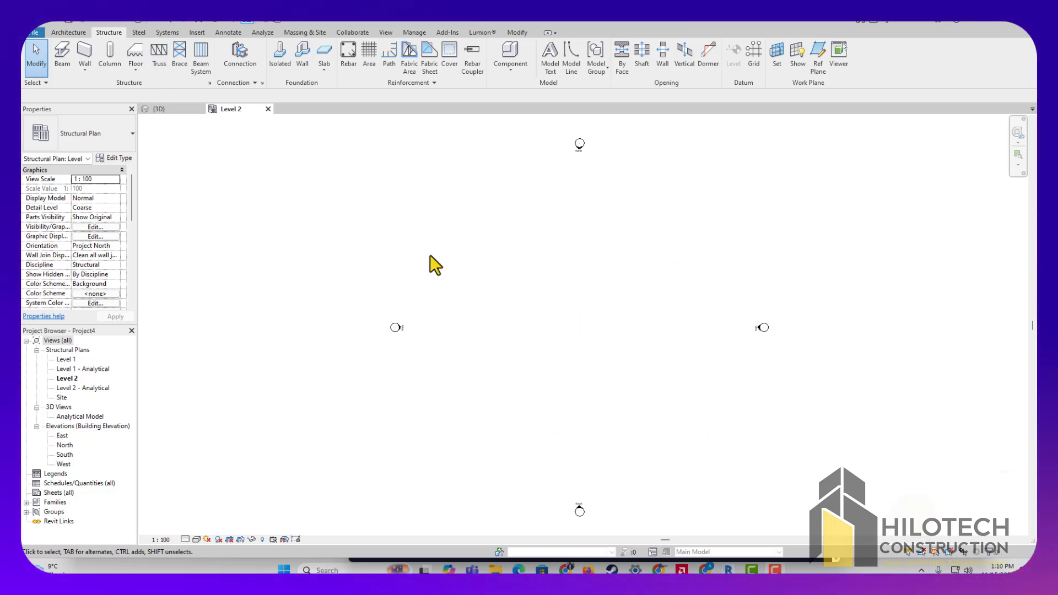
click(755, 50)
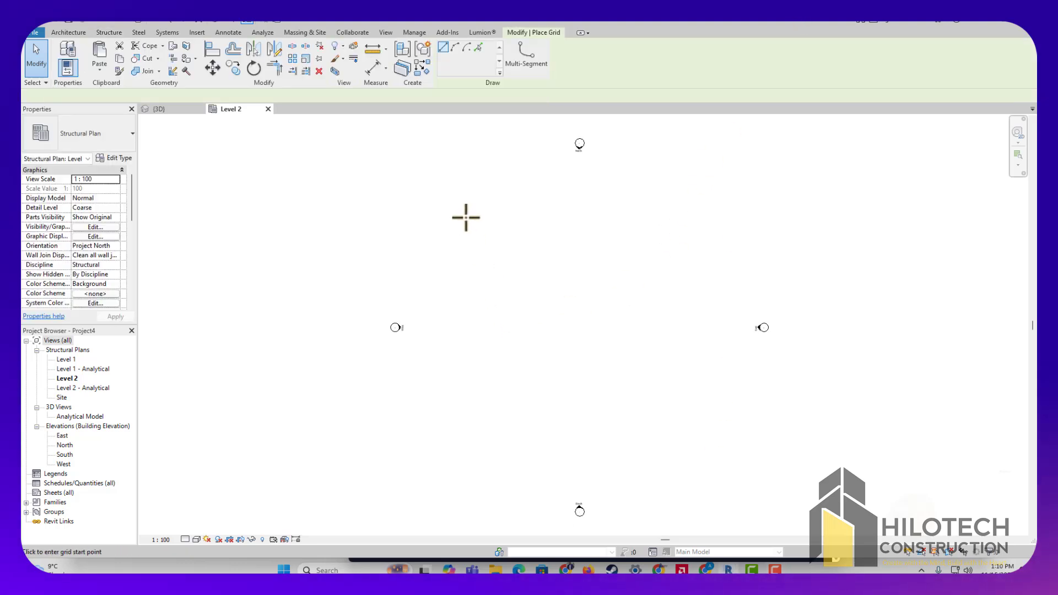
click(458, 203)
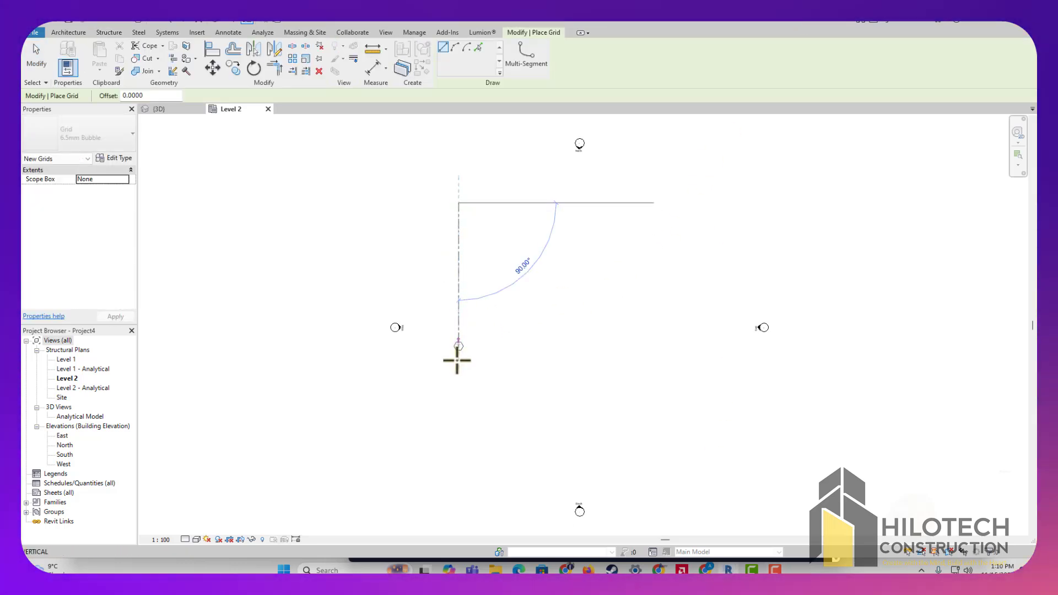
click(459, 468)
key(Escape)
key(Escape)
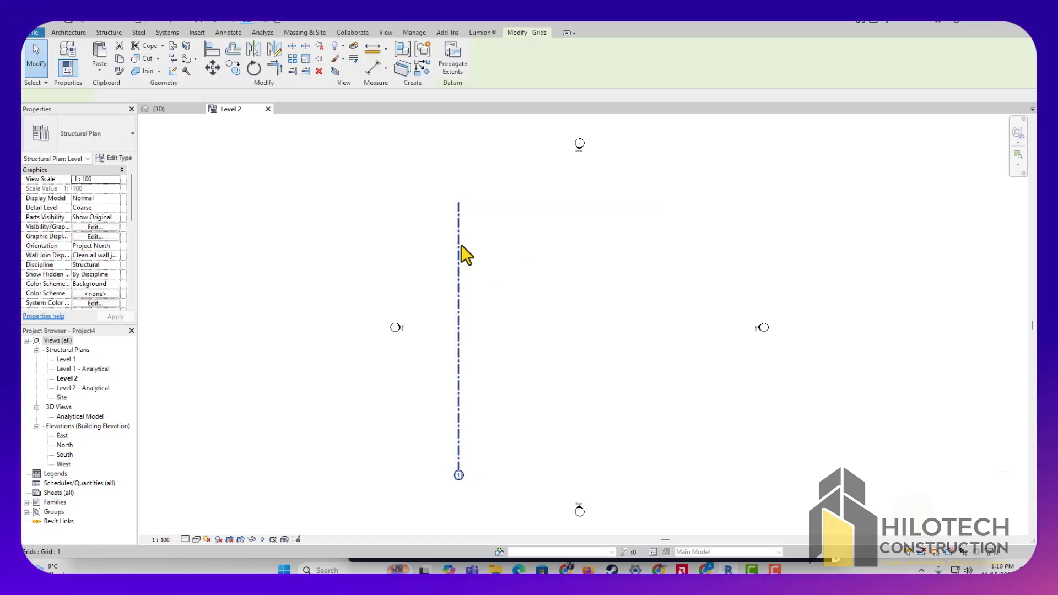
click(458, 246)
click(478, 222)
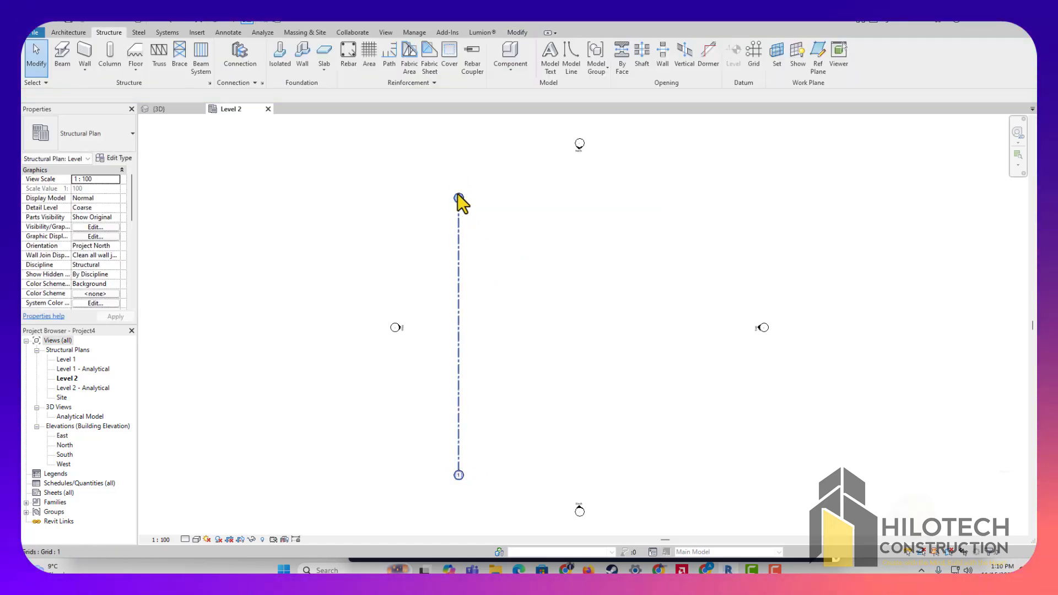
Step: Create a similar vertical grid line about 2.5 m to the right of grid 1, with its ends aligned to it
scroll(456, 358, up, 2)
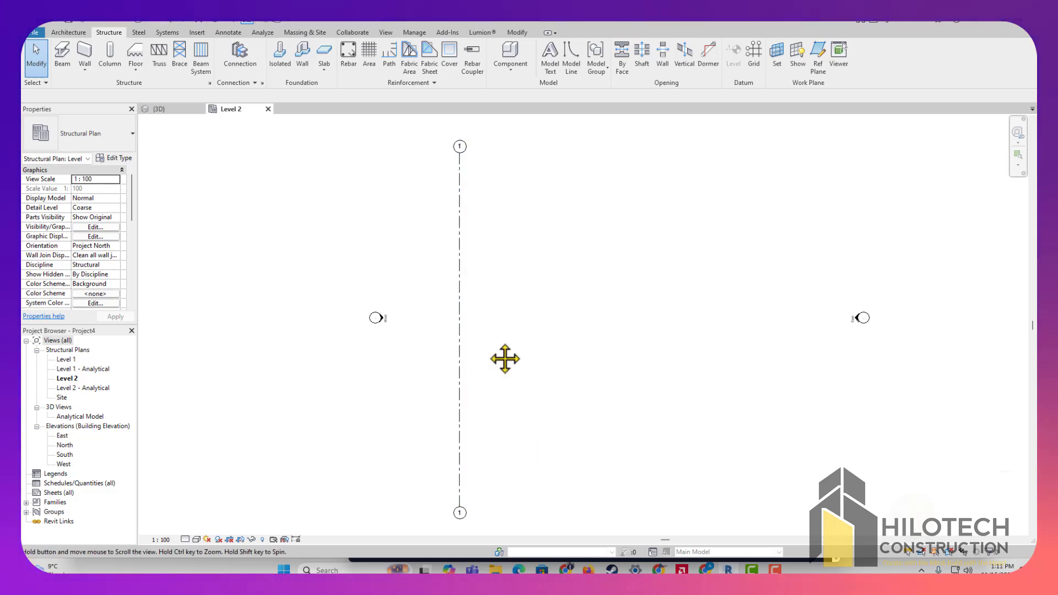
middle_drag(503, 358, 495, 407)
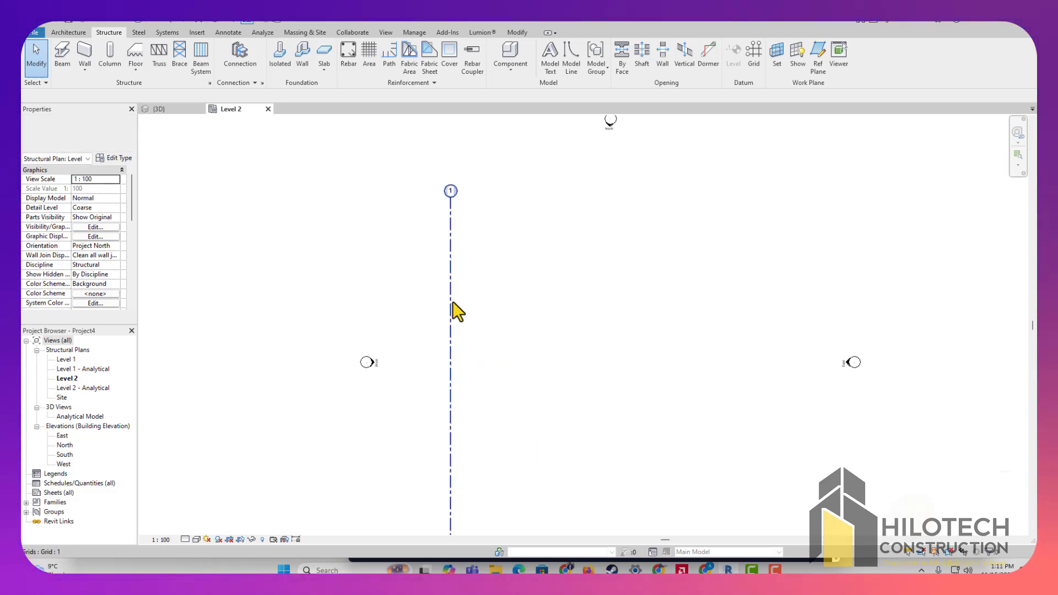
click(449, 271)
right_click(449, 268)
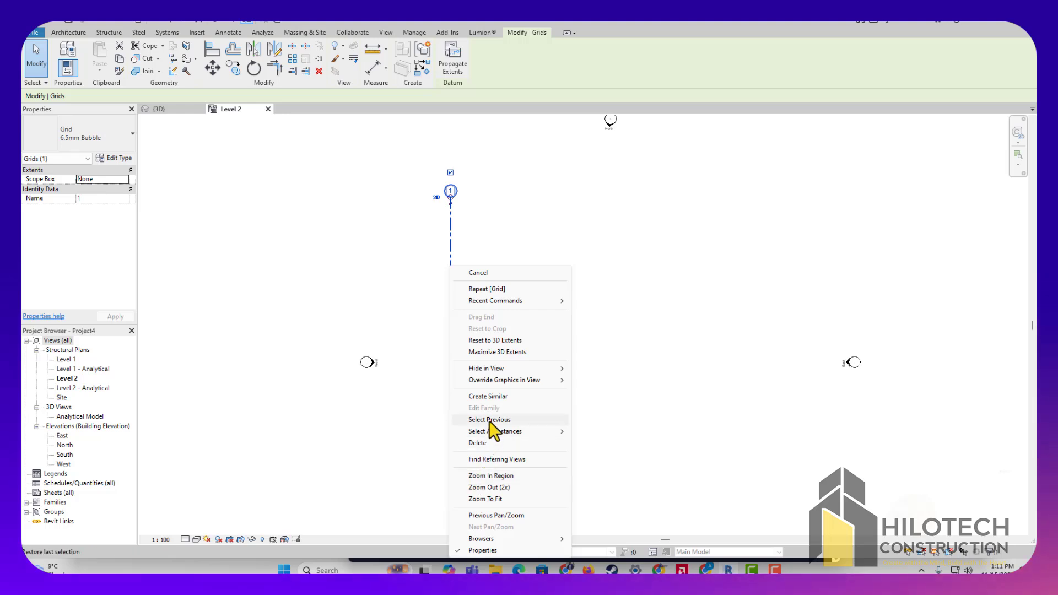
click(492, 397)
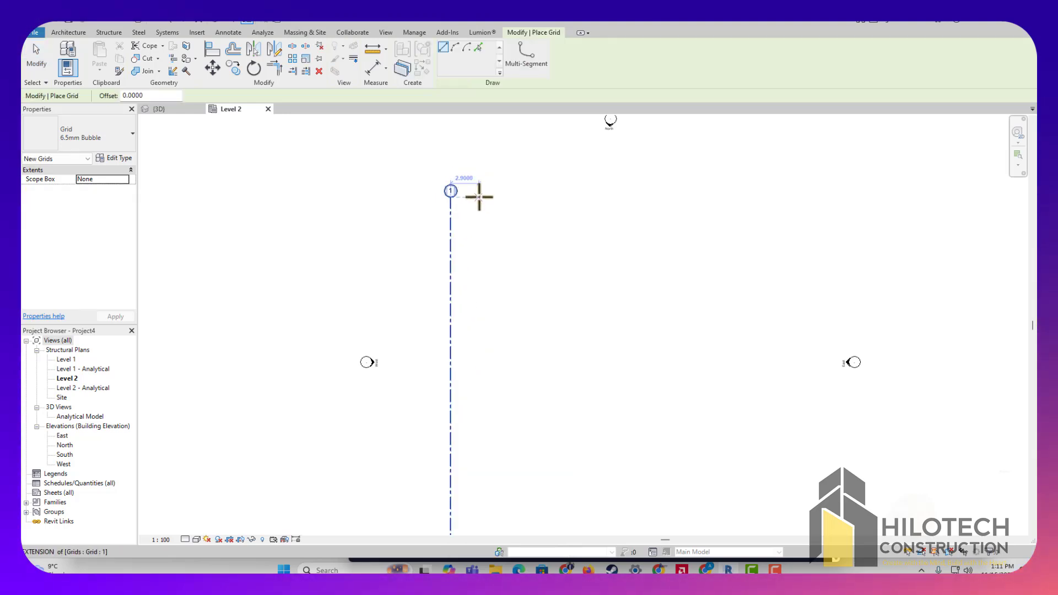
click(475, 196)
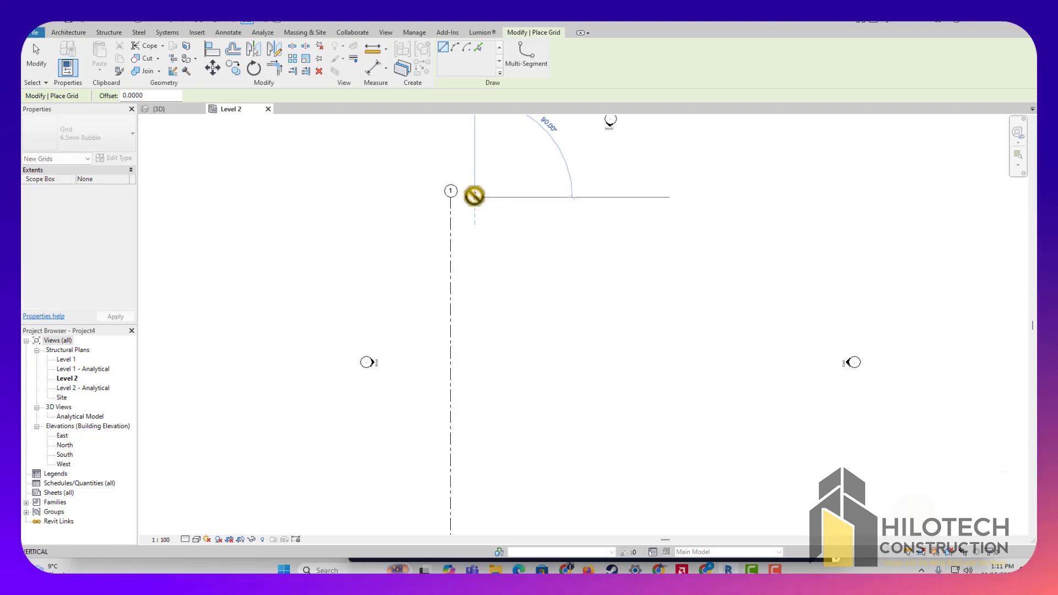
scroll(474, 198, down, 2)
click(474, 434)
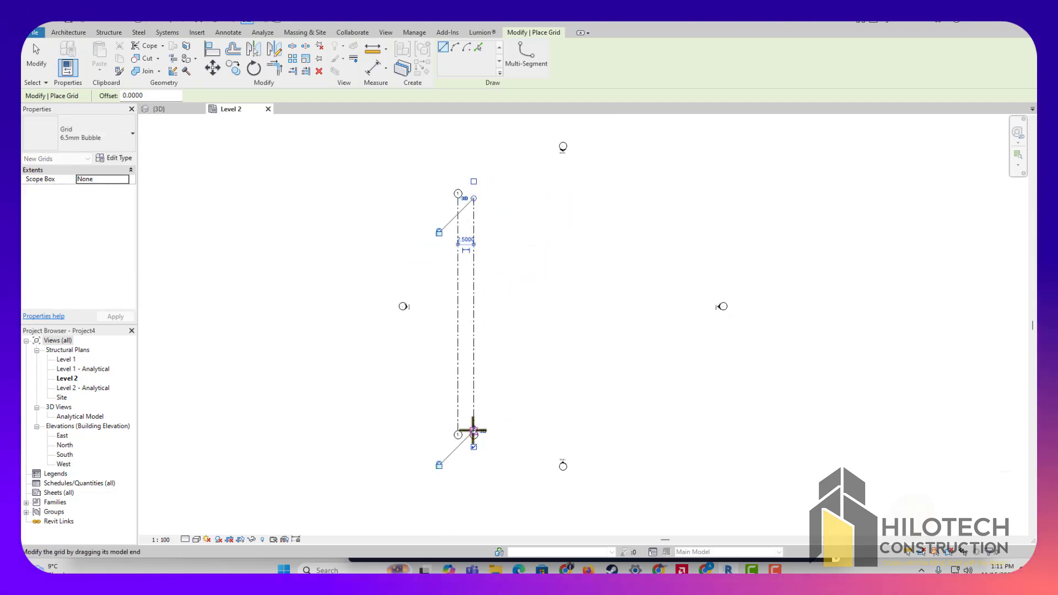
key(Escape)
key(Escape)
Step: Show the bubble at the upper end of grid 2
click(472, 200)
scroll(475, 194, up, 4)
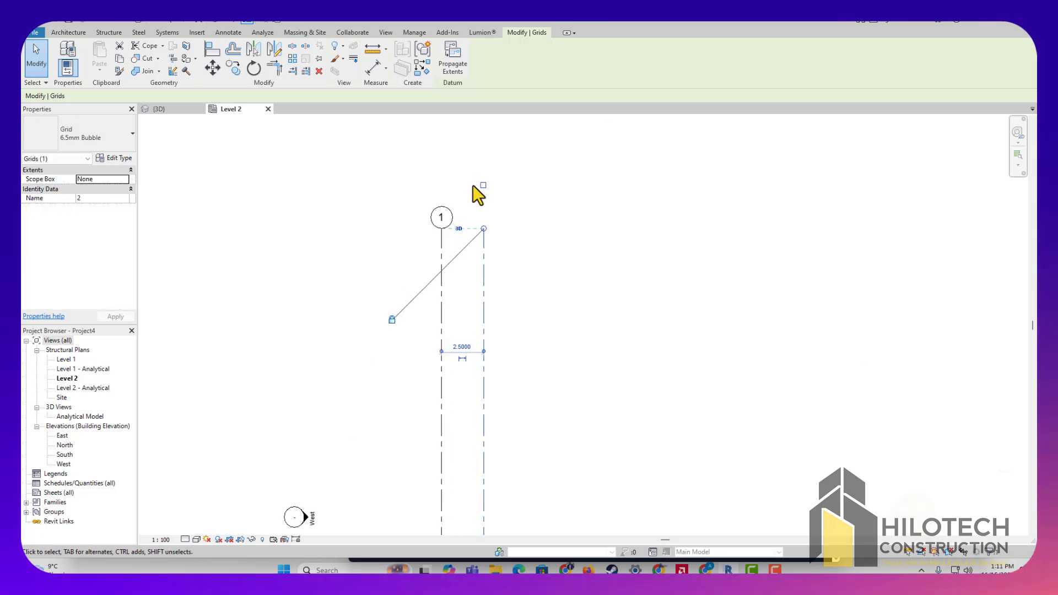
click(493, 191)
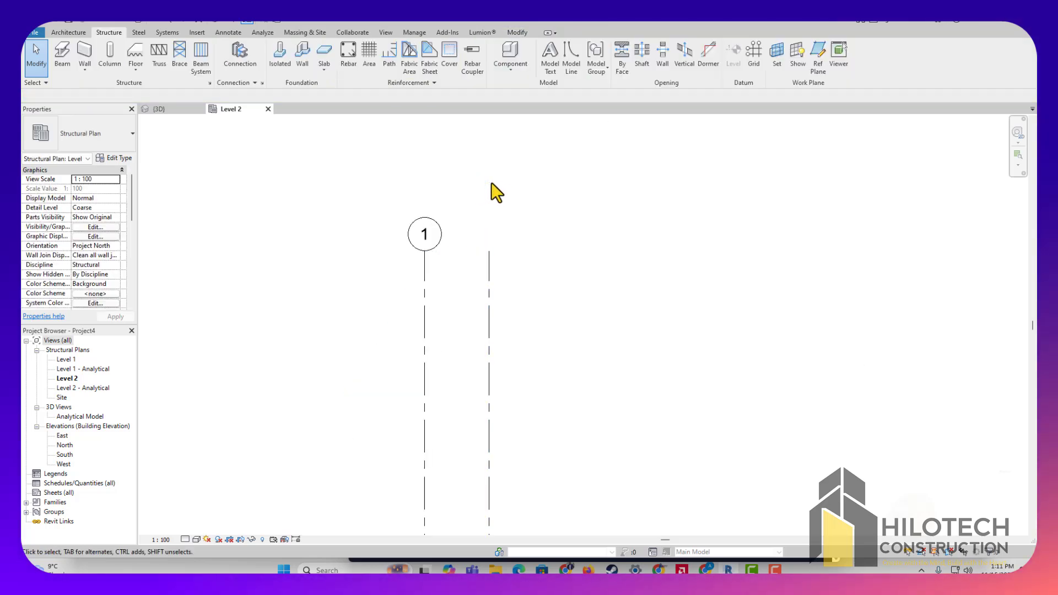
click(490, 283)
scroll(494, 266, down, 2)
click(584, 333)
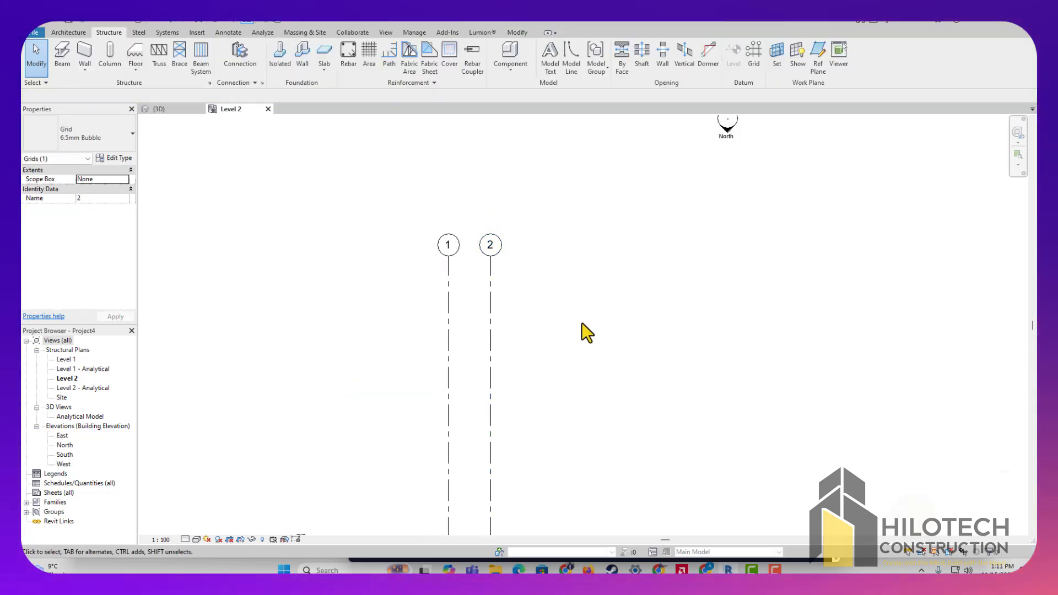
Step: Copy grid 2 about 3.4 m to its right, with multiple copying enabled
scroll(429, 275, down, 2)
middle_drag(552, 416, 555, 379)
scroll(439, 283, up, 3)
click(462, 288)
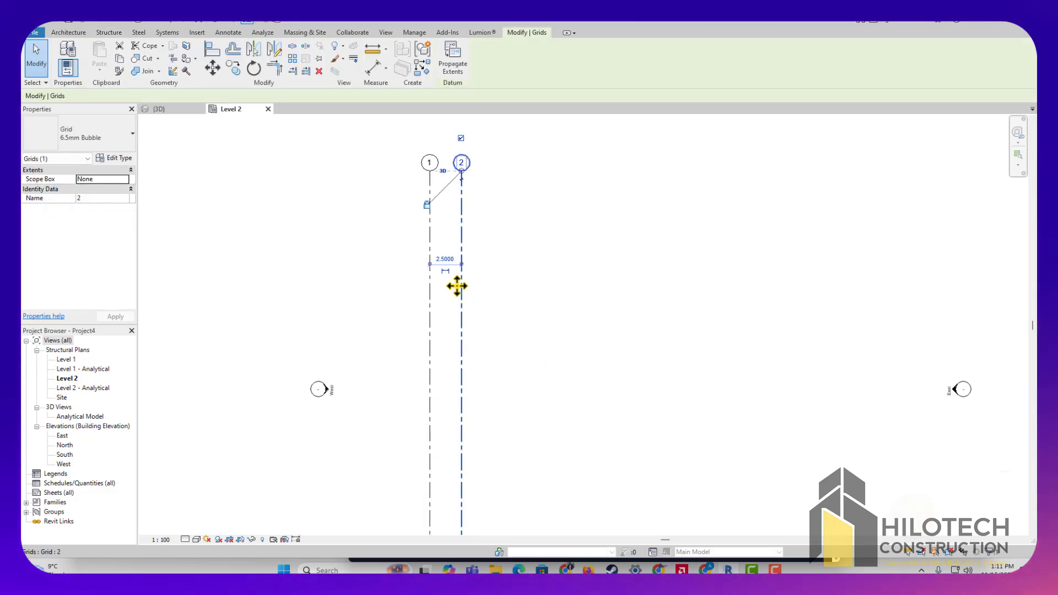
click(233, 68)
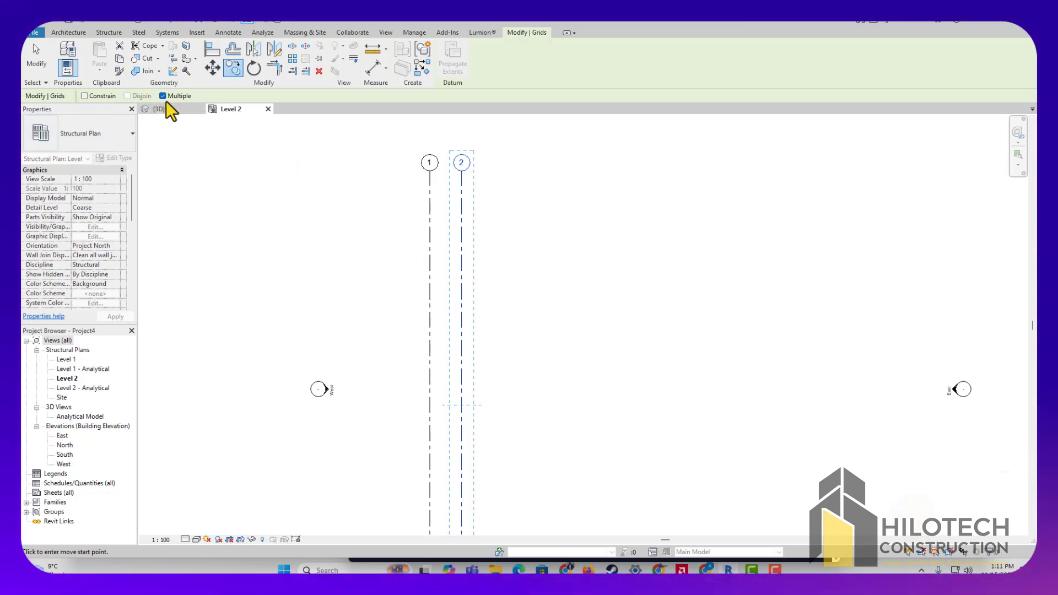
scroll(441, 216, down, 2)
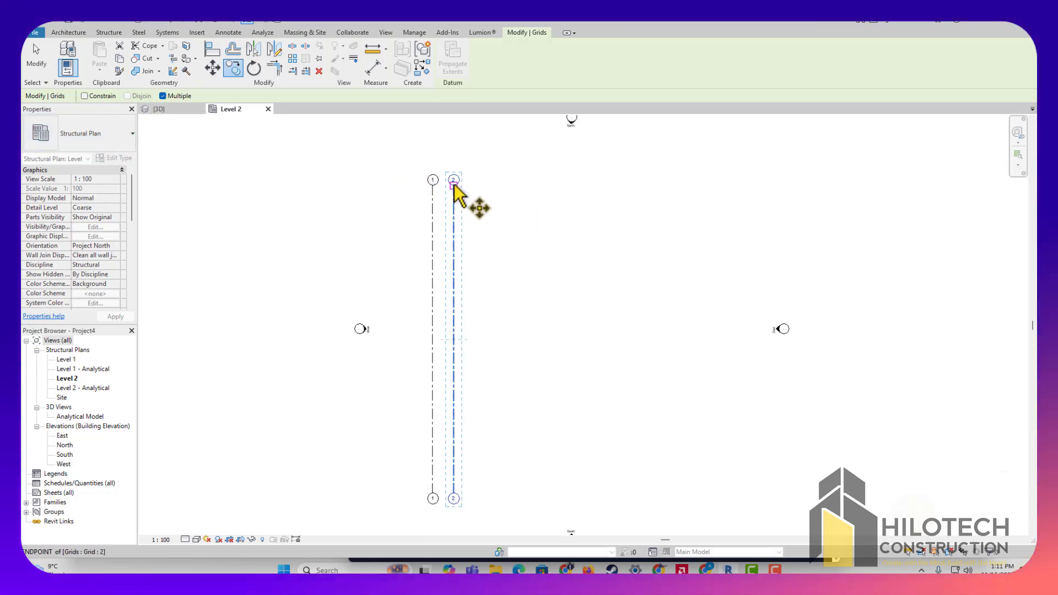
click(455, 188)
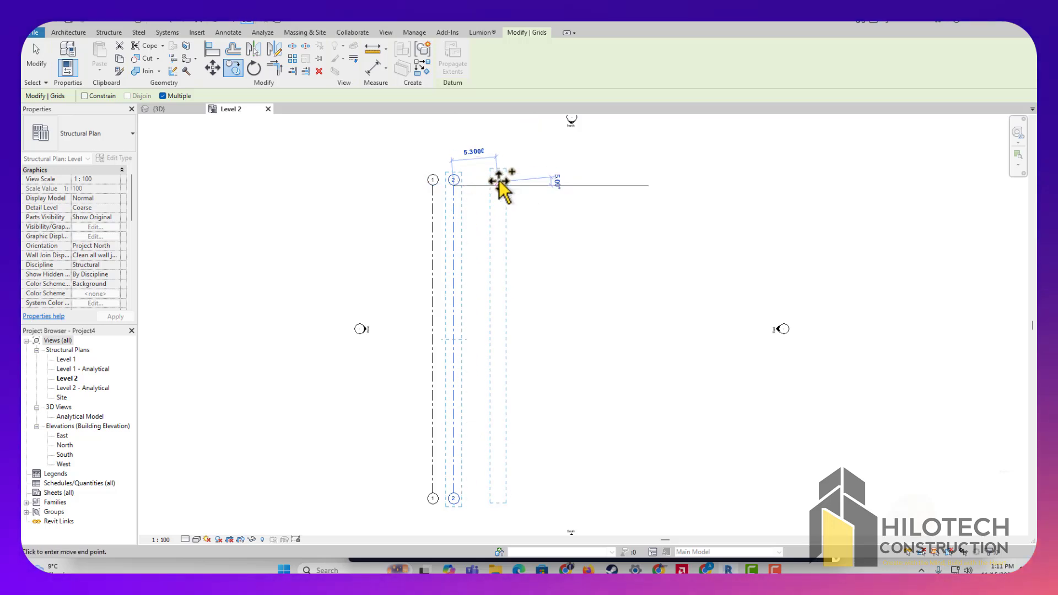
text(44444444435)
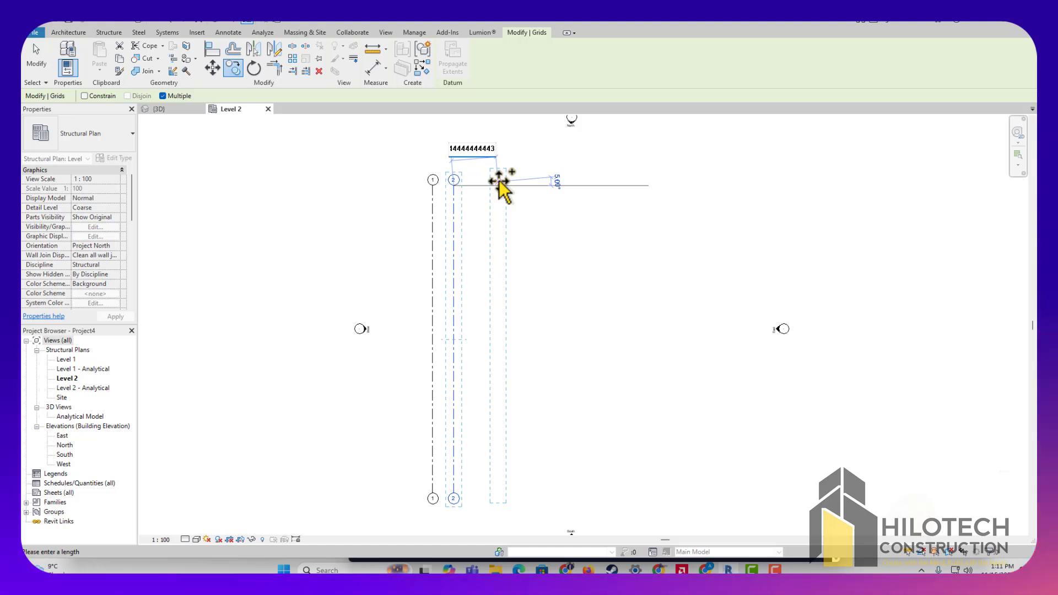
key(BackSpace)
key(BackSpace)
key(BackSpace)
key(BackSpace)
key(BackSpace)
key(BackSpace)
key(BackSpace)
key(BackSpace)
key(BackSpace)
key(BackSpace)
key(BackSpace)
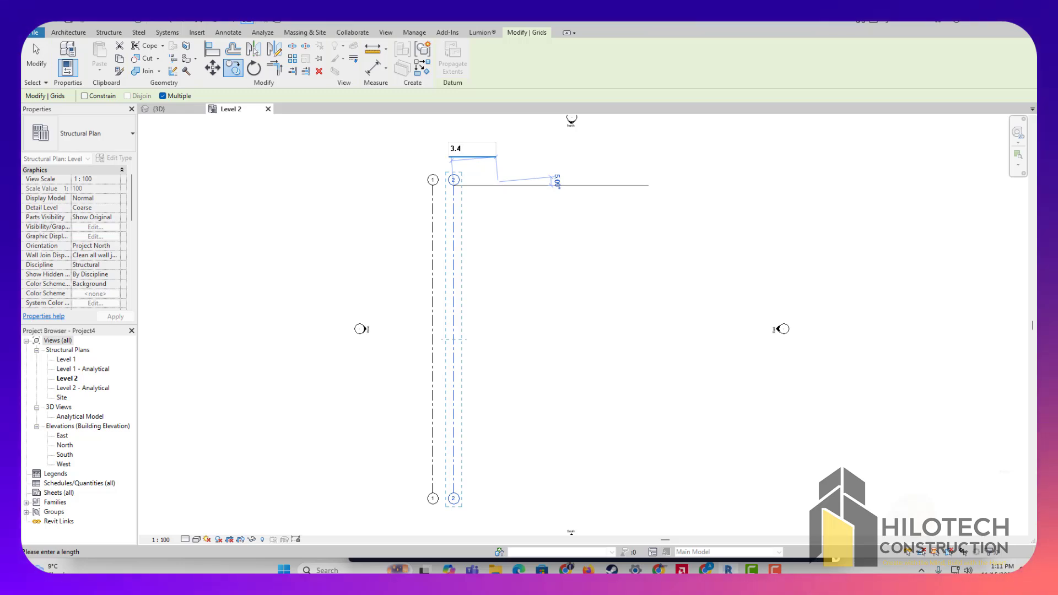
key(Return)
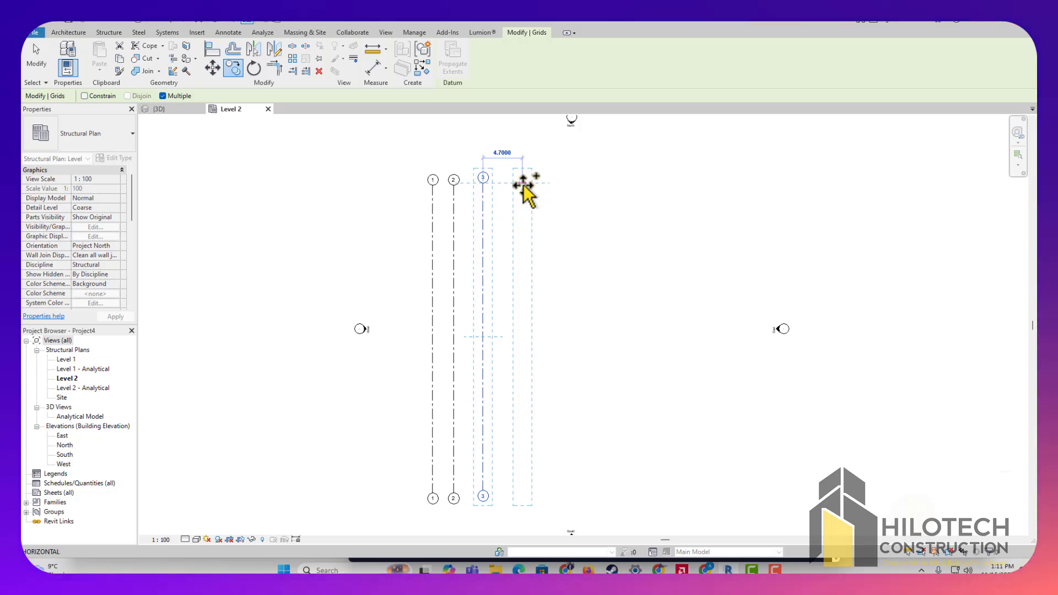
Step: Add two more vertical grid copies to the right of grid 3, each spaced 4 m apart
text(4)
key(Return)
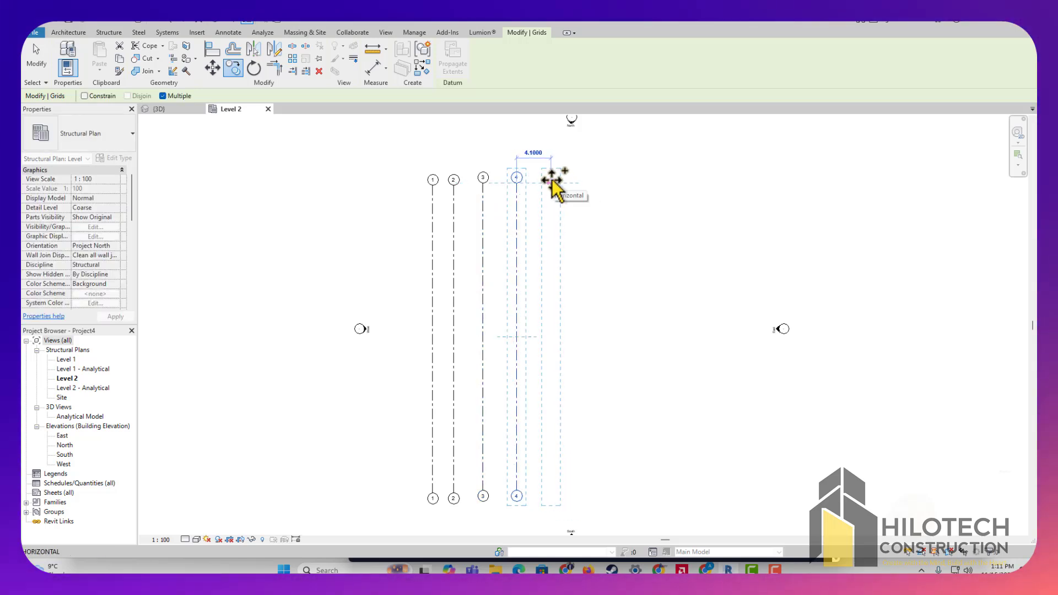
key(Return)
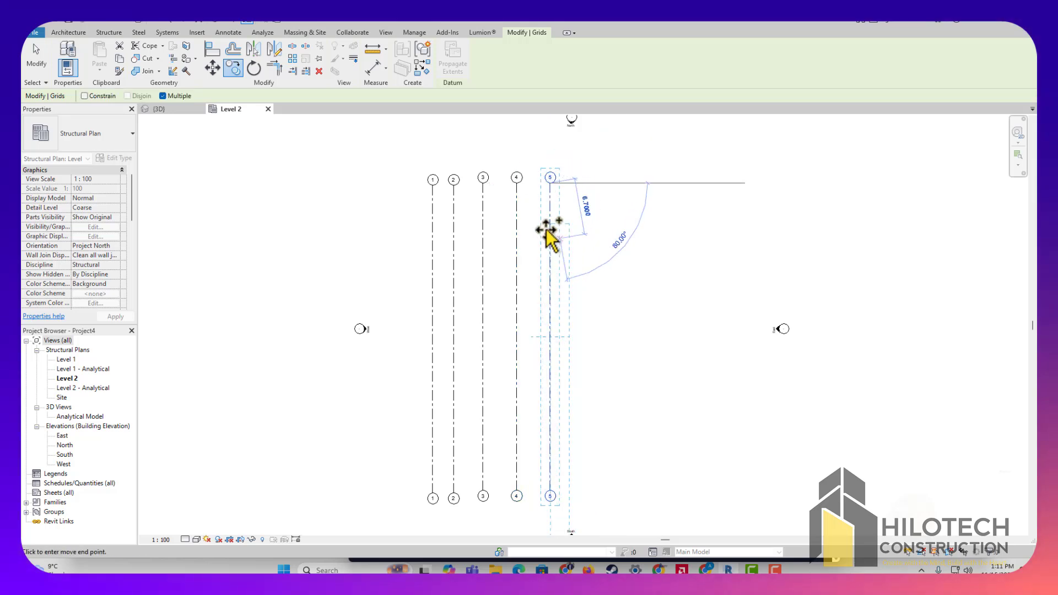
key(Escape)
key(Escape)
scroll(456, 193, up, 3)
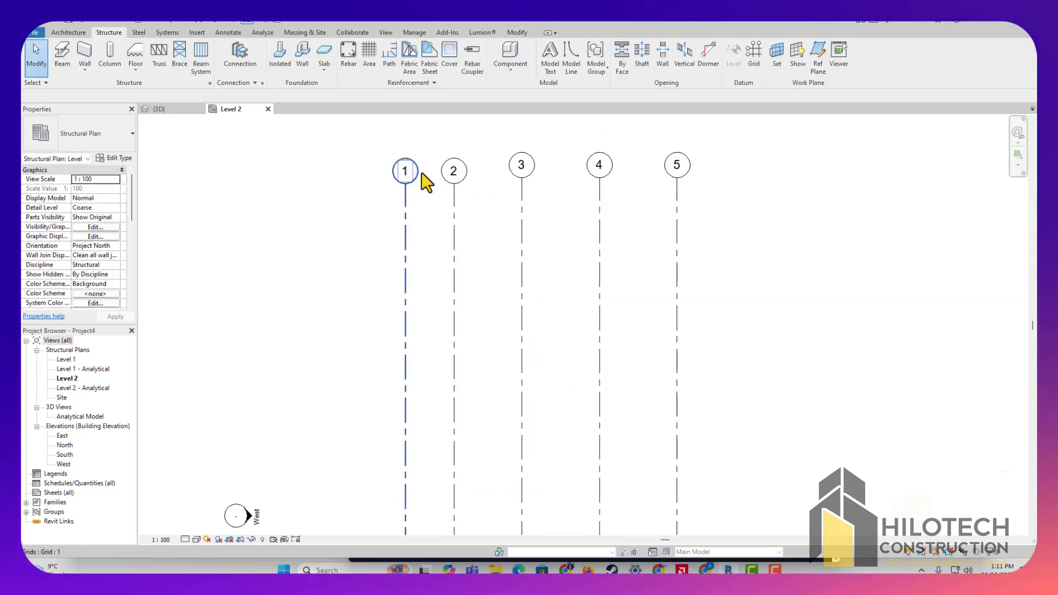
scroll(543, 213, down, 3)
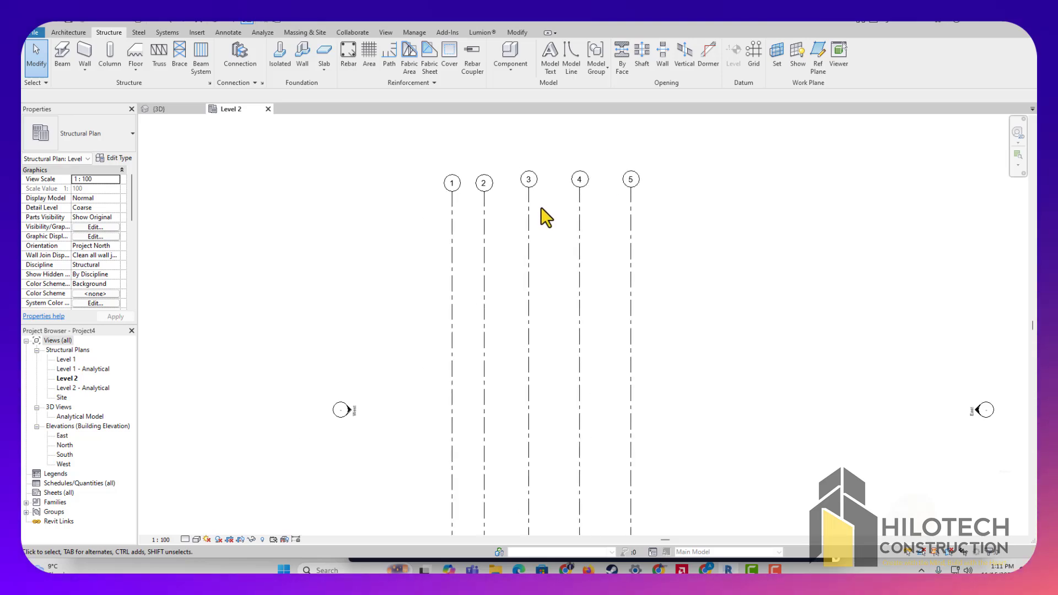
Step: Draw a horizontal grid line across the upper part of grids 1 to 5, extending past both outer grids
click(755, 55)
click(644, 262)
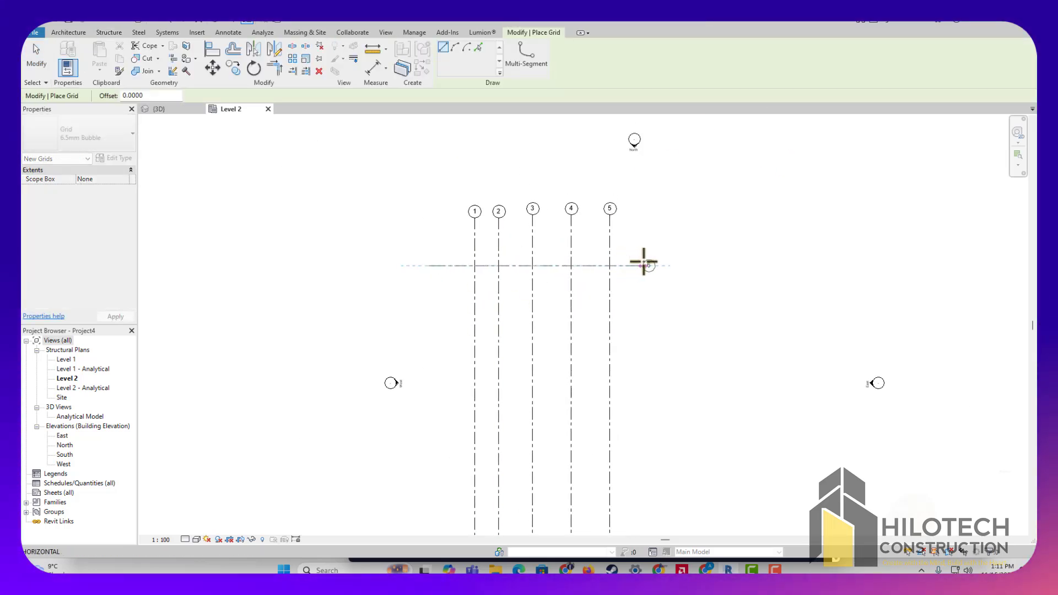
key(Escape)
key(Escape)
scroll(442, 275, up, 2)
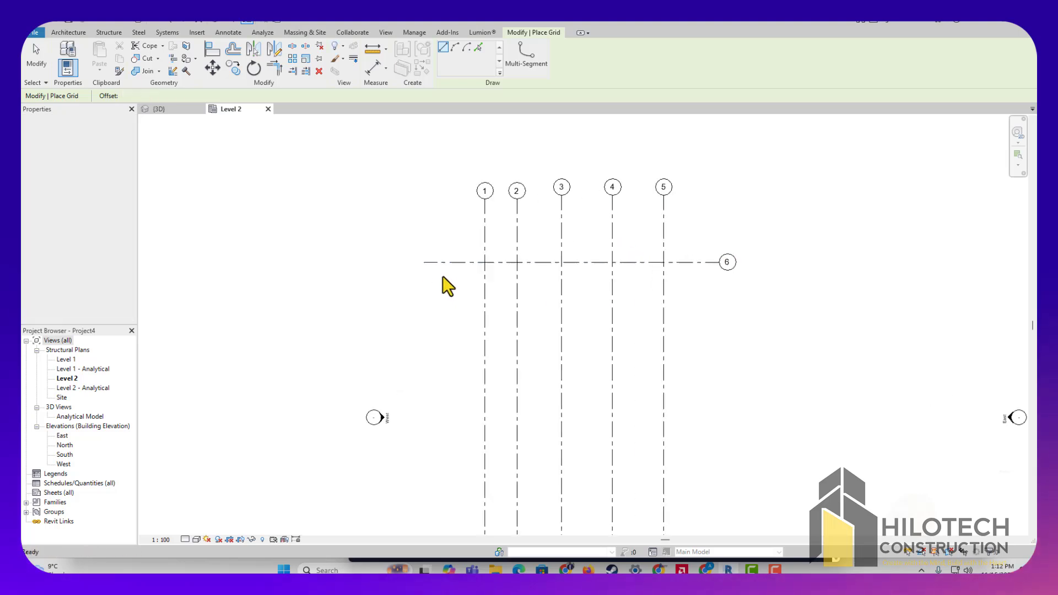
Step: Show the left-end bubble of the horizontal grid and rename the grid A
click(466, 259)
click(383, 260)
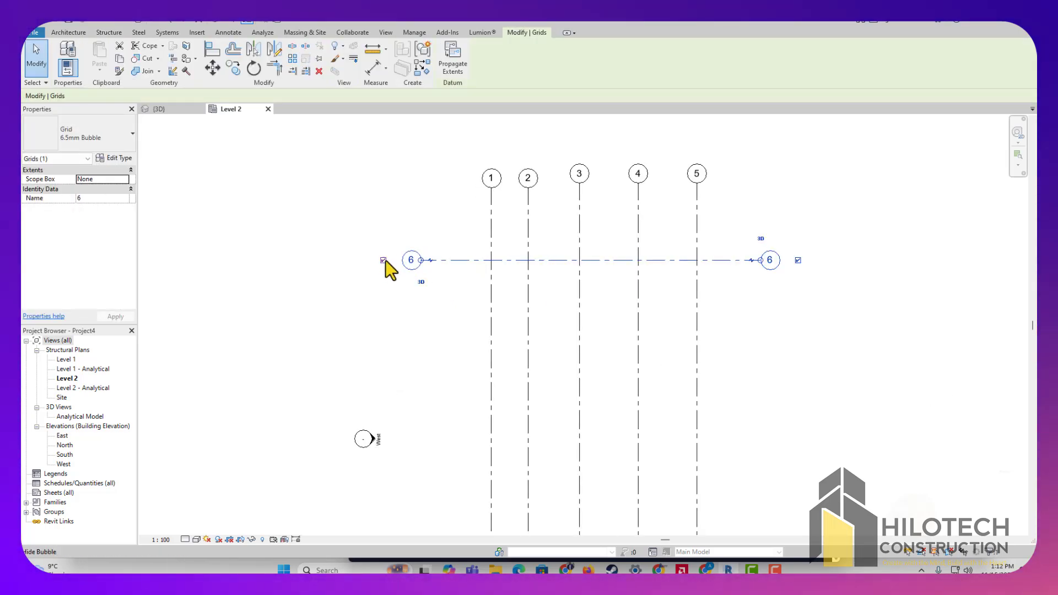
click(410, 261)
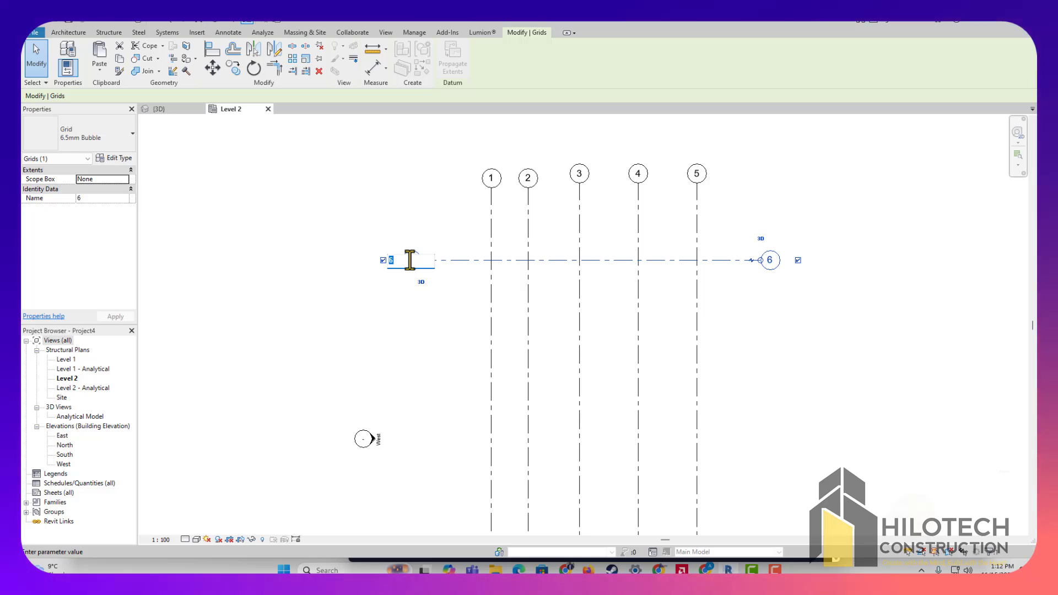
text(A)
key(Return)
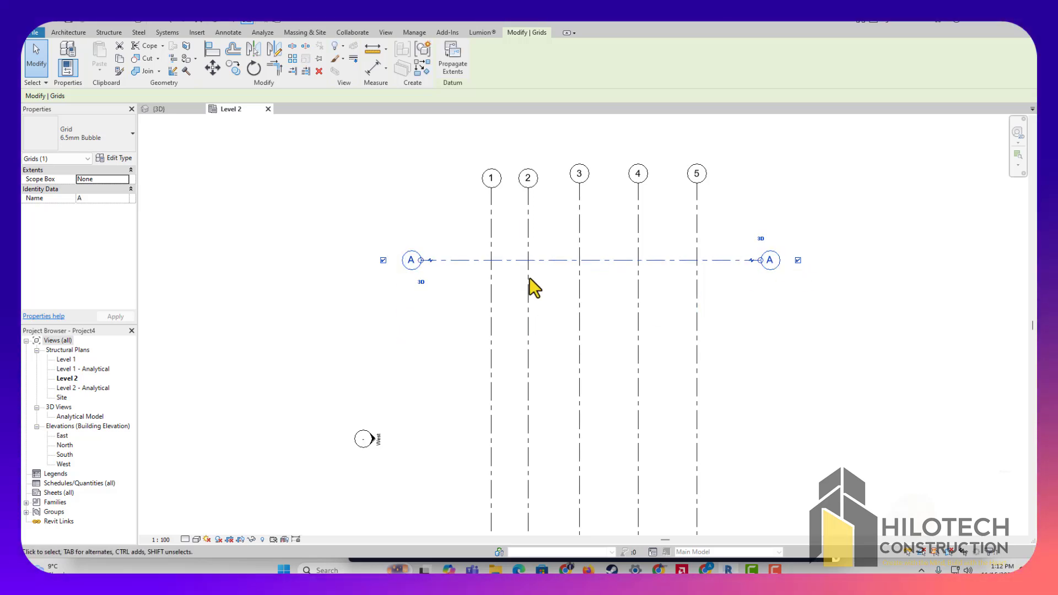
Step: Copy grid A 4 m straight down, keeping multiple copying enabled
scroll(532, 286, down, 2)
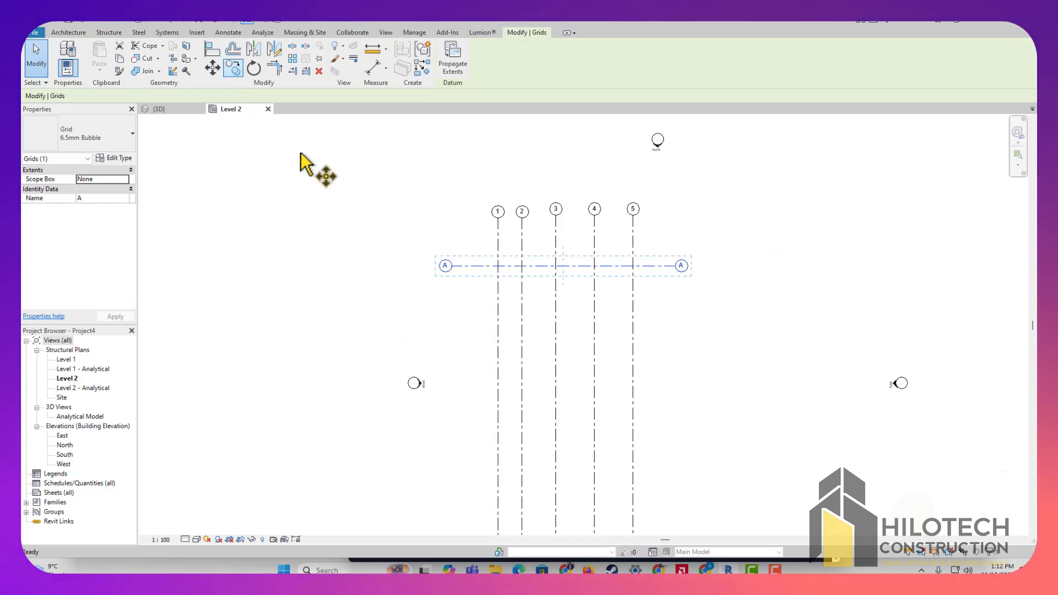
key(c)
key(o)
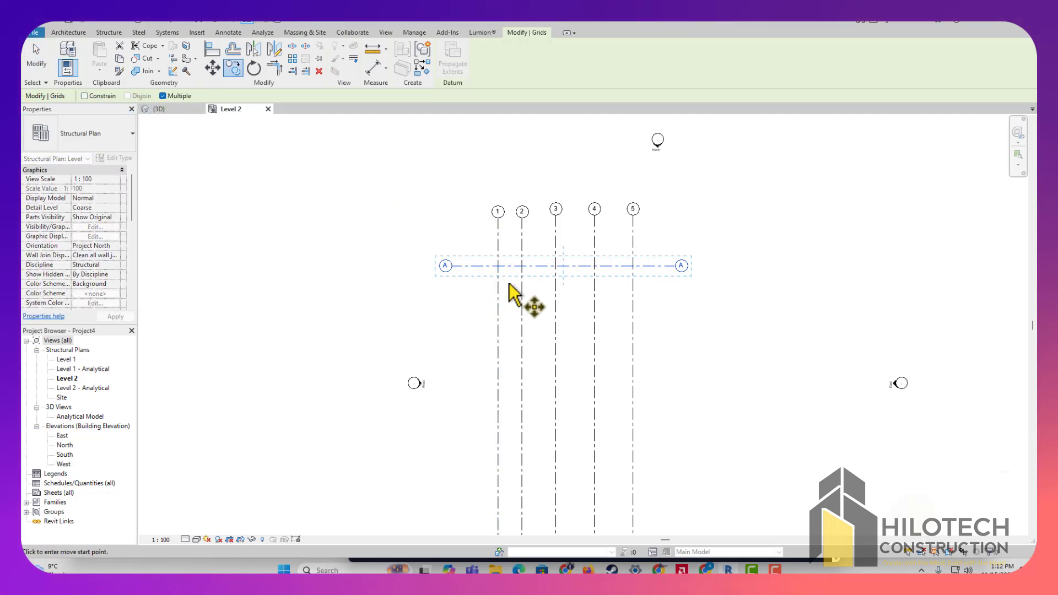
click(500, 269)
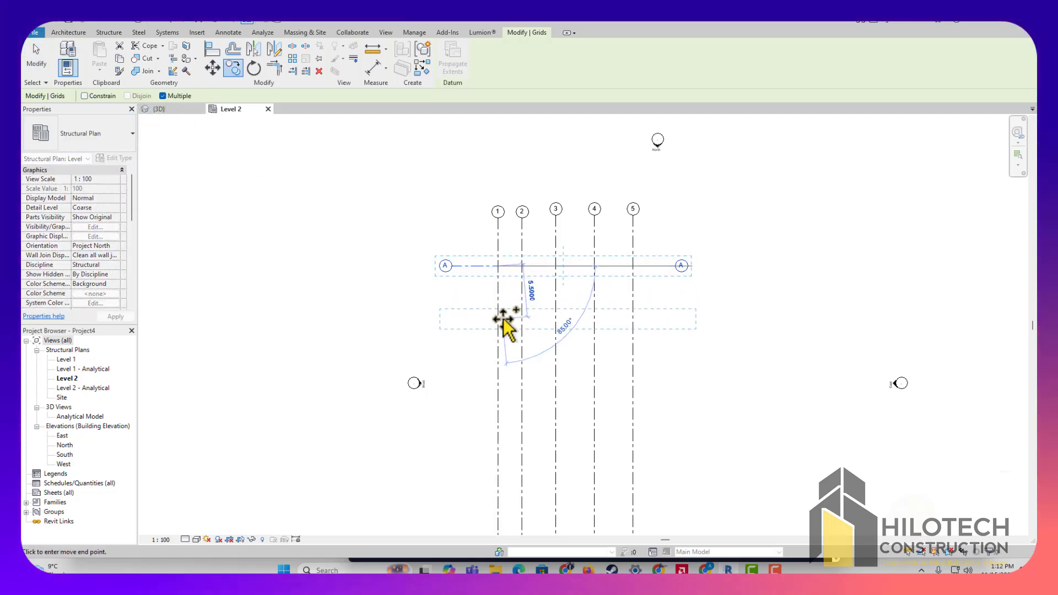
text(4)
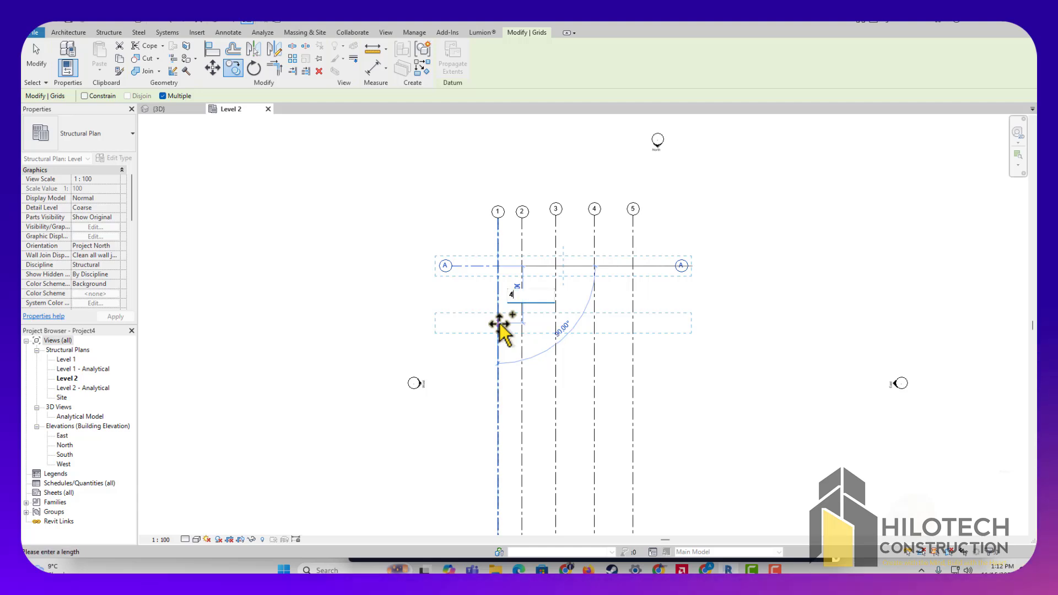
text(.6)
key(Return)
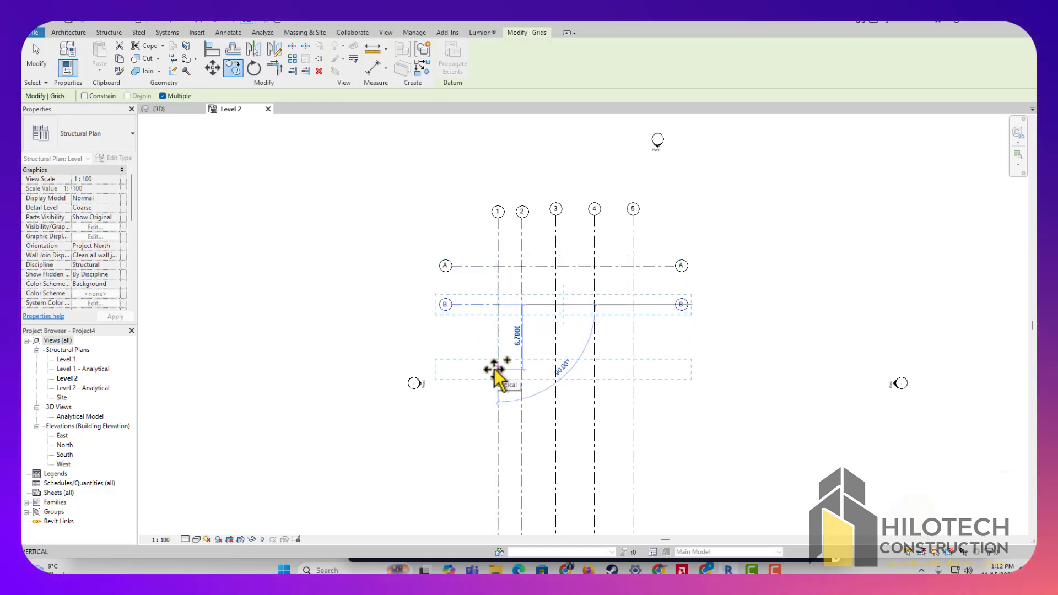
Step: Add four more horizontal grid copies below grid B at 4 m spacing and end the copying
text(4.6)
key(Return)
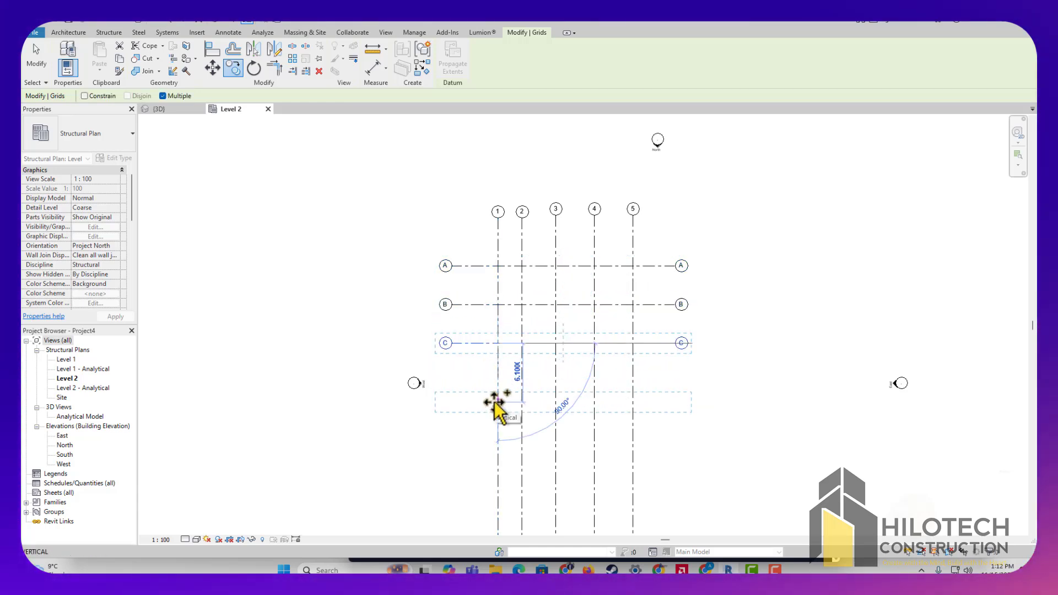
text(4.7)
key(Return)
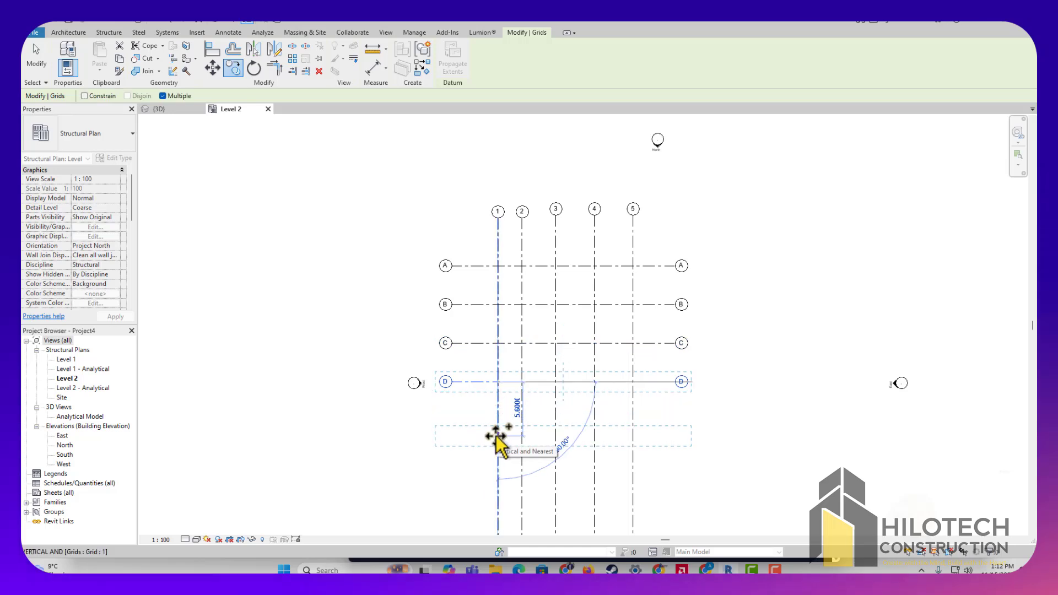
text(4.6)
key(Return)
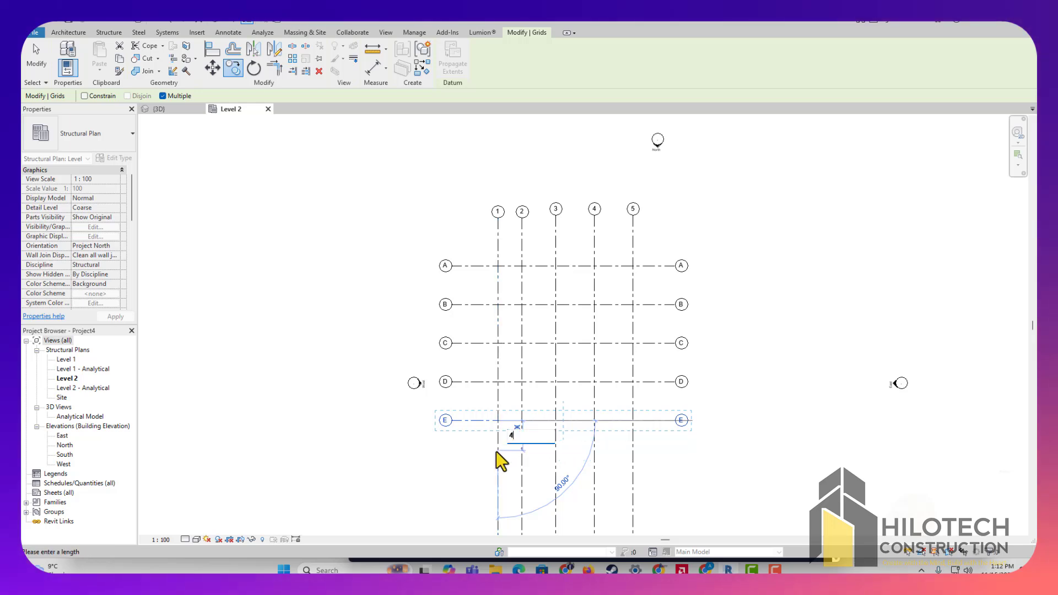
text(4)
key(Return)
key(Escape)
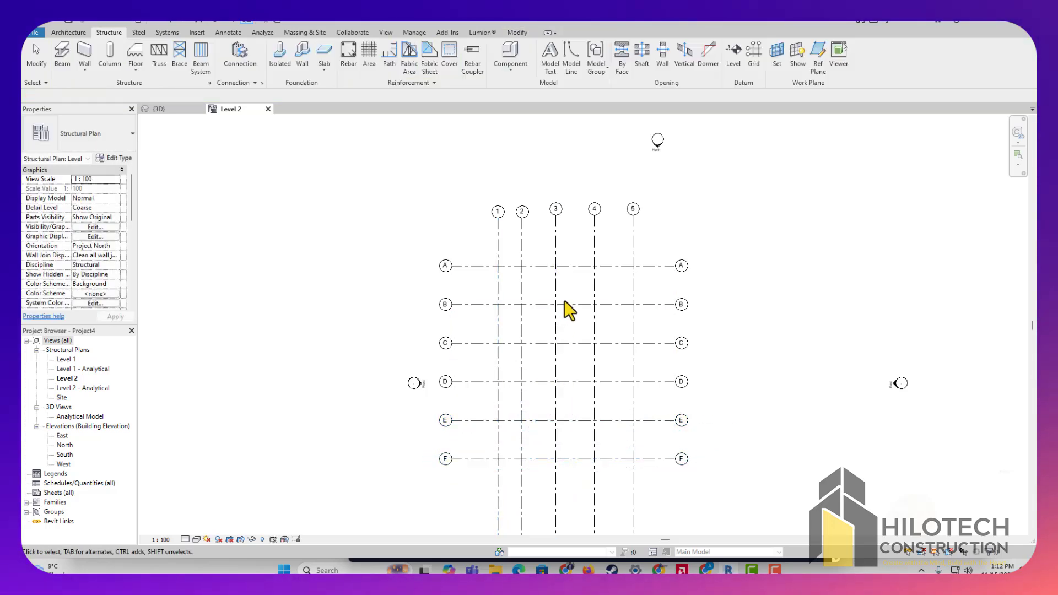
Step: Start placing a vertical structural column and open the list of available column types
scroll(542, 316, up, 2)
scroll(527, 346, down, 1)
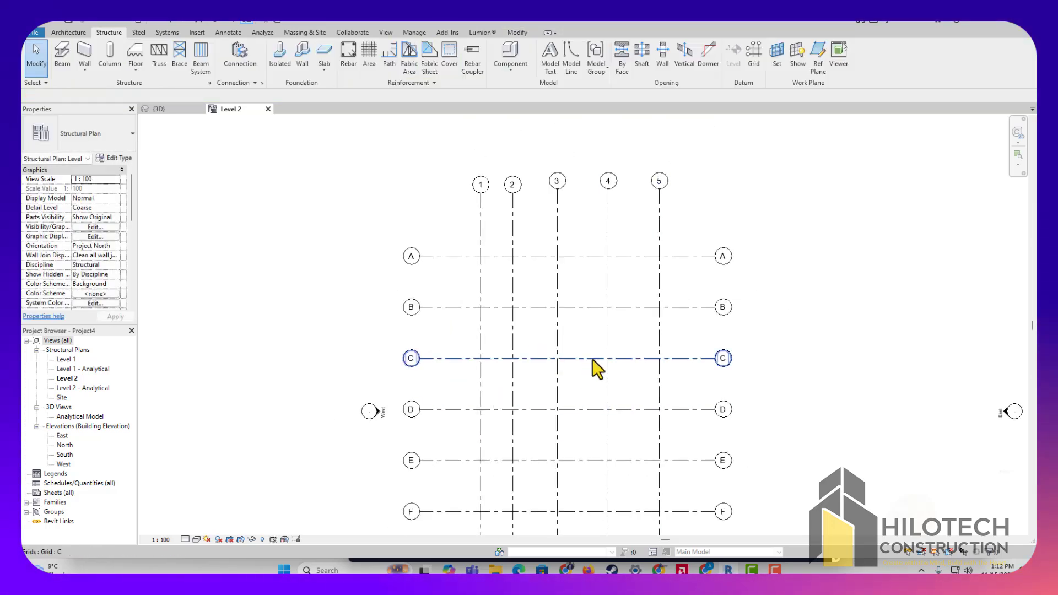
middle_drag(612, 370, 612, 328)
scroll(524, 204, up, 2)
scroll(561, 276, down, 1)
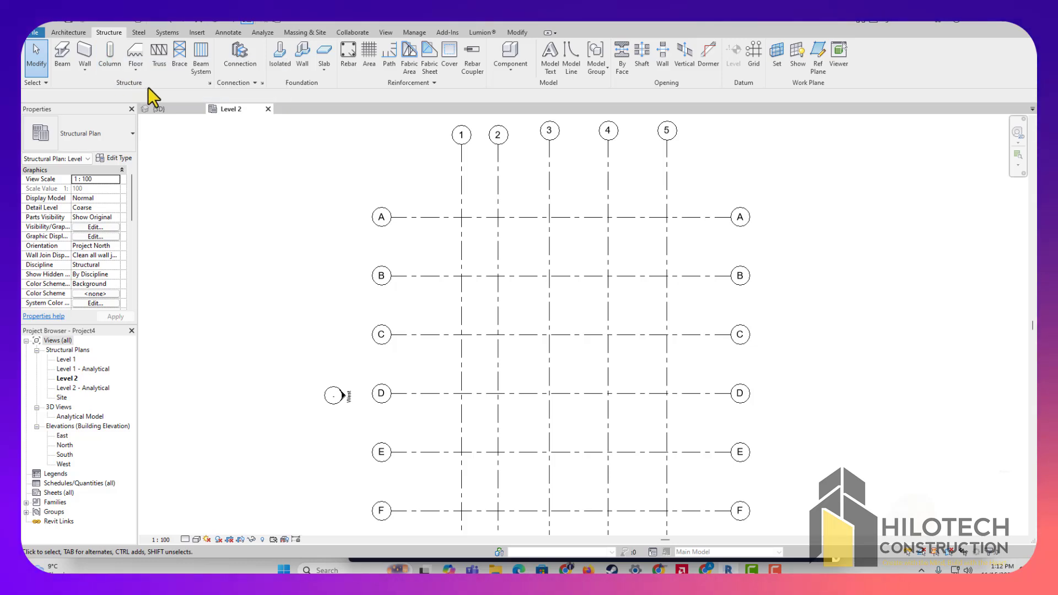
click(113, 54)
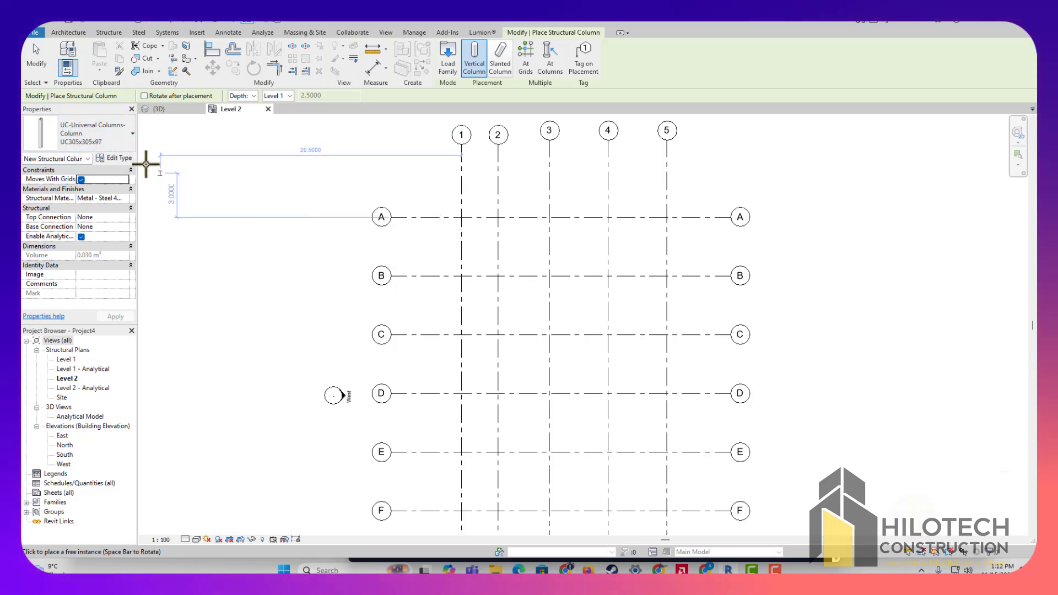
click(89, 137)
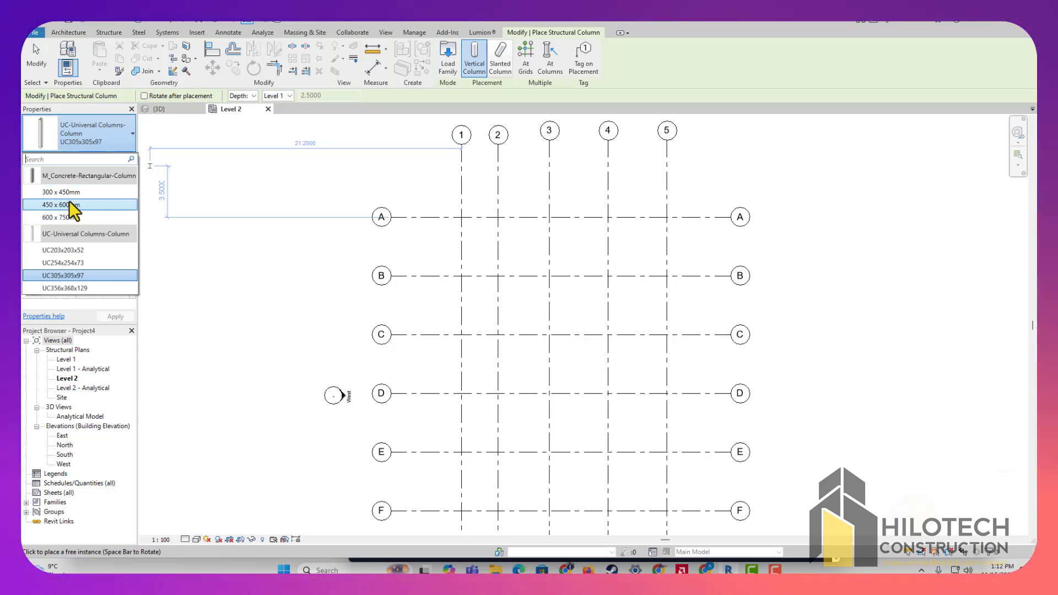
Step: Browse the loadable families to US Metric > Structural Columns > Concrete and leave without loading one
click(451, 60)
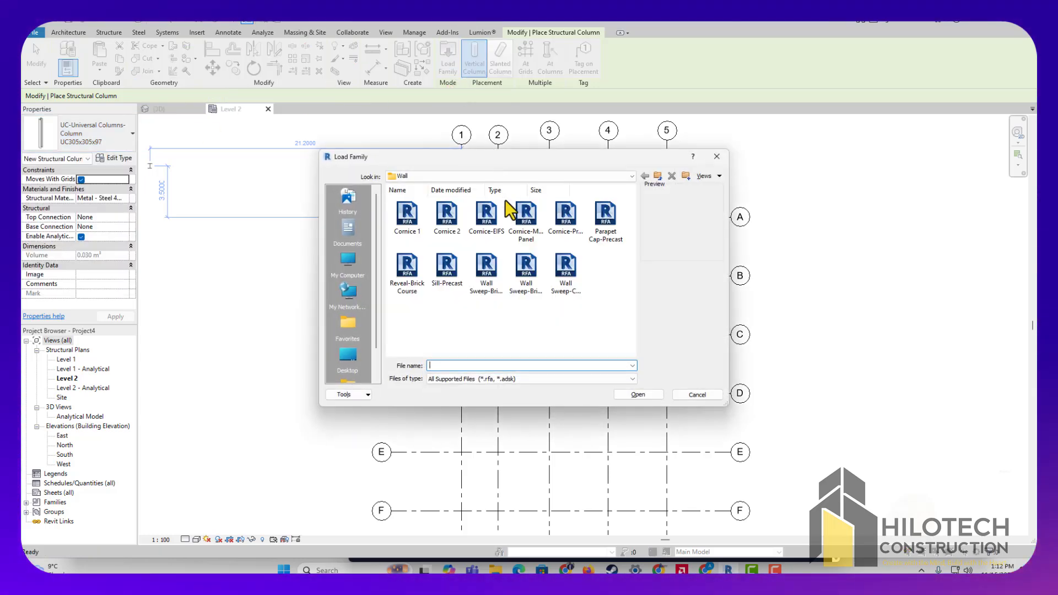
click(658, 177)
click(659, 177)
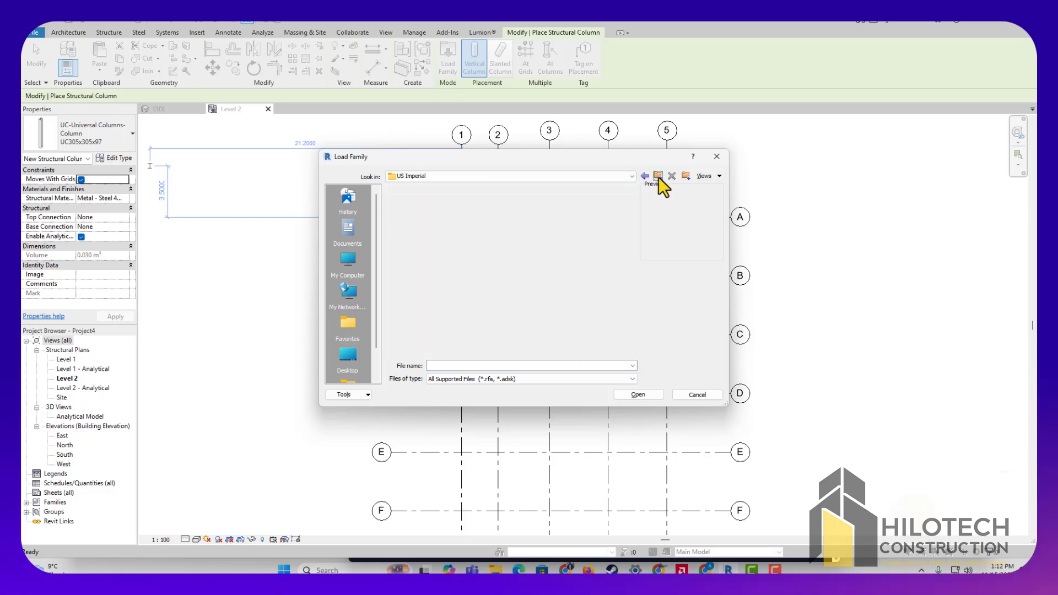
click(660, 177)
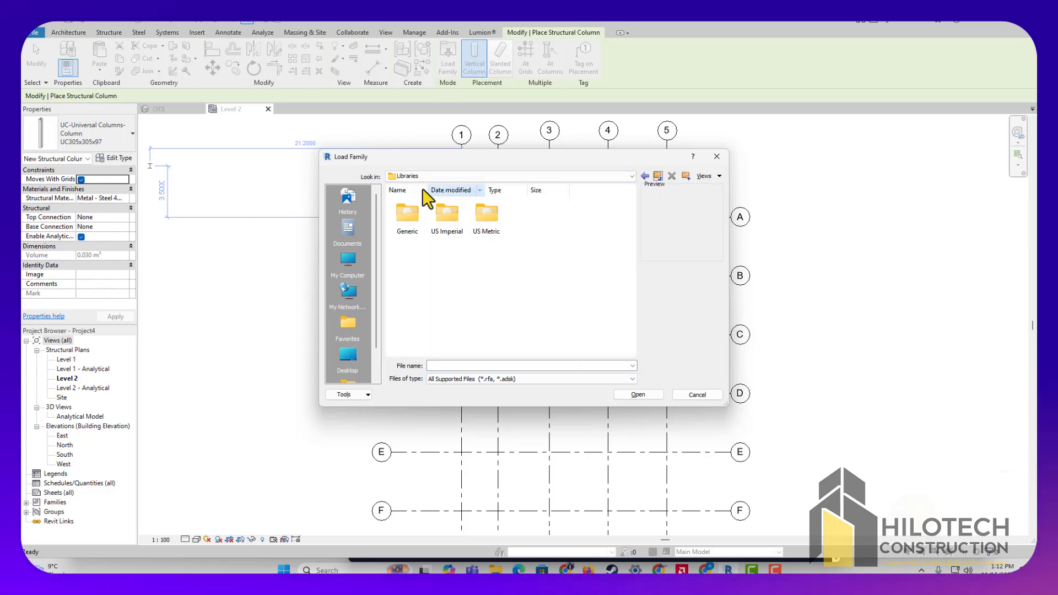
double_click(485, 211)
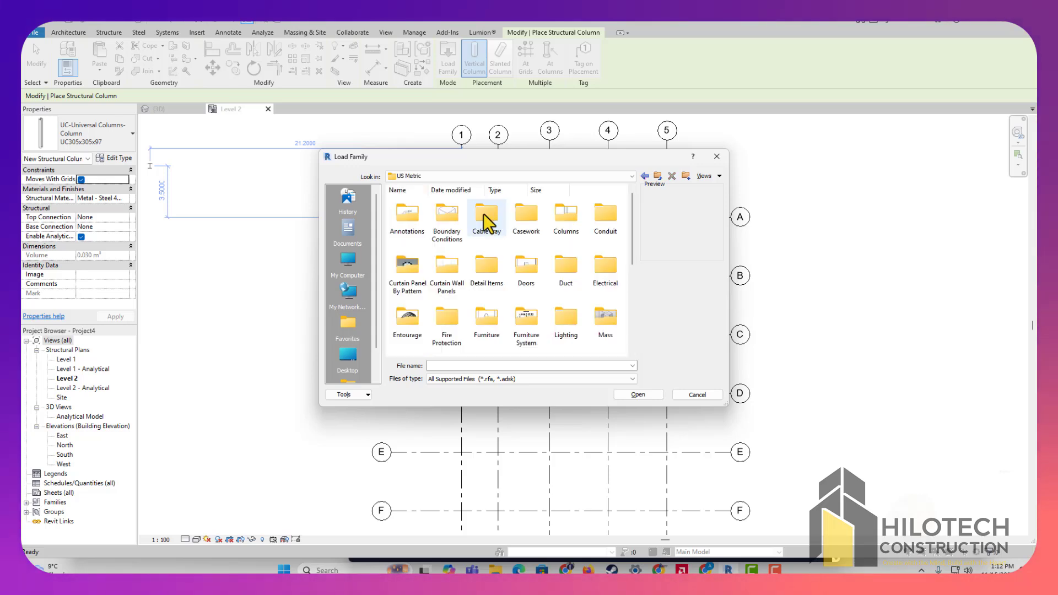
scroll(636, 245, down, 2)
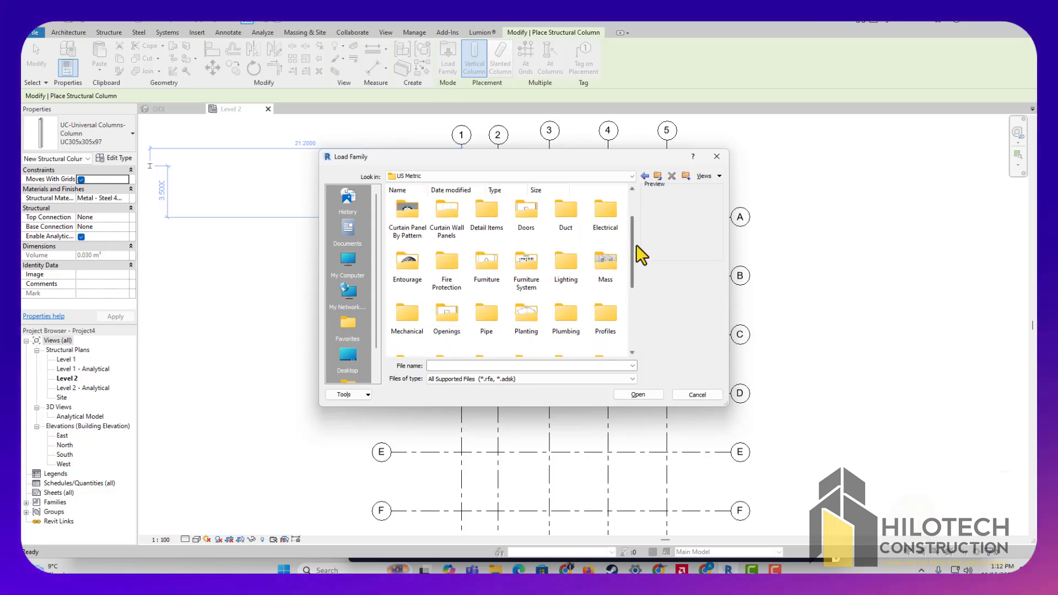
scroll(637, 250, down, 4)
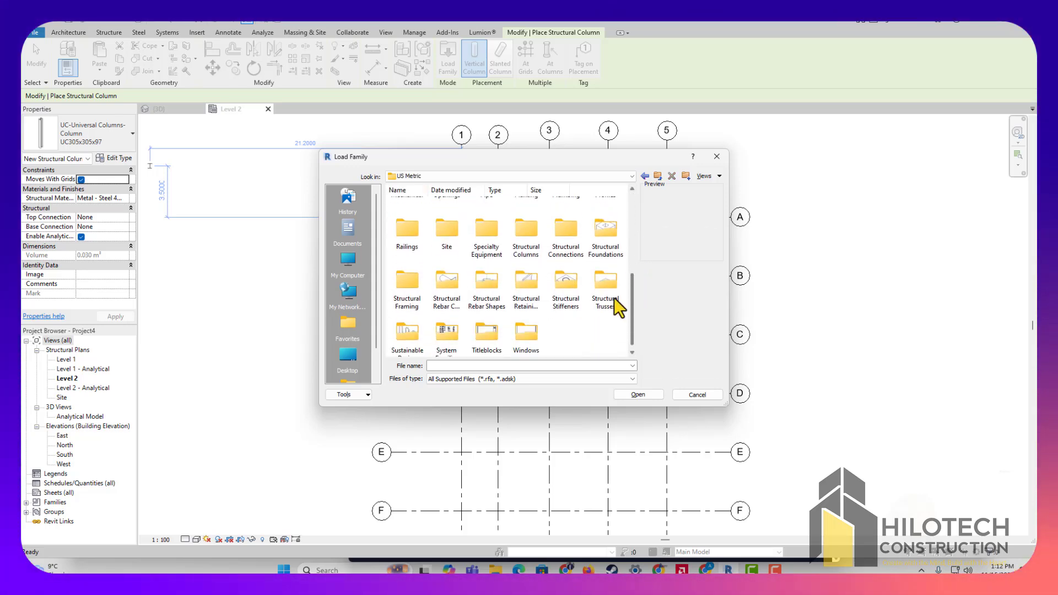
double_click(528, 237)
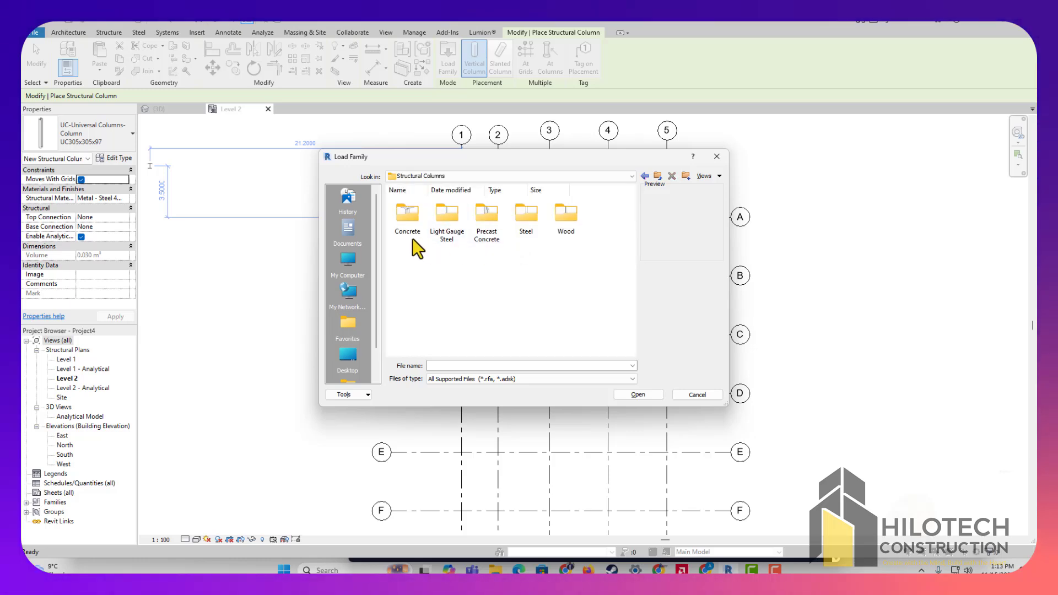
double_click(409, 215)
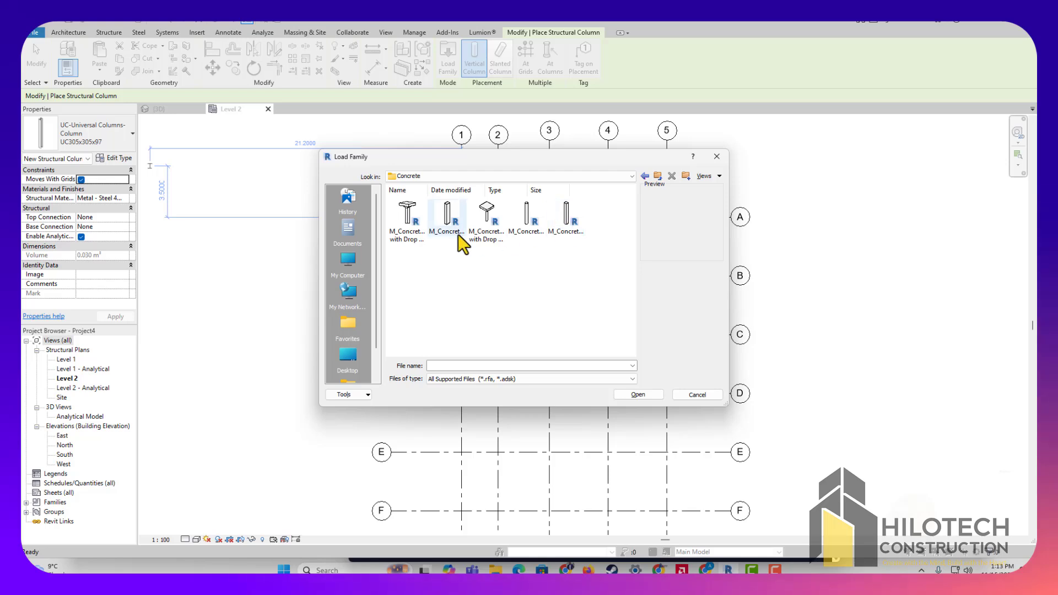
click(717, 157)
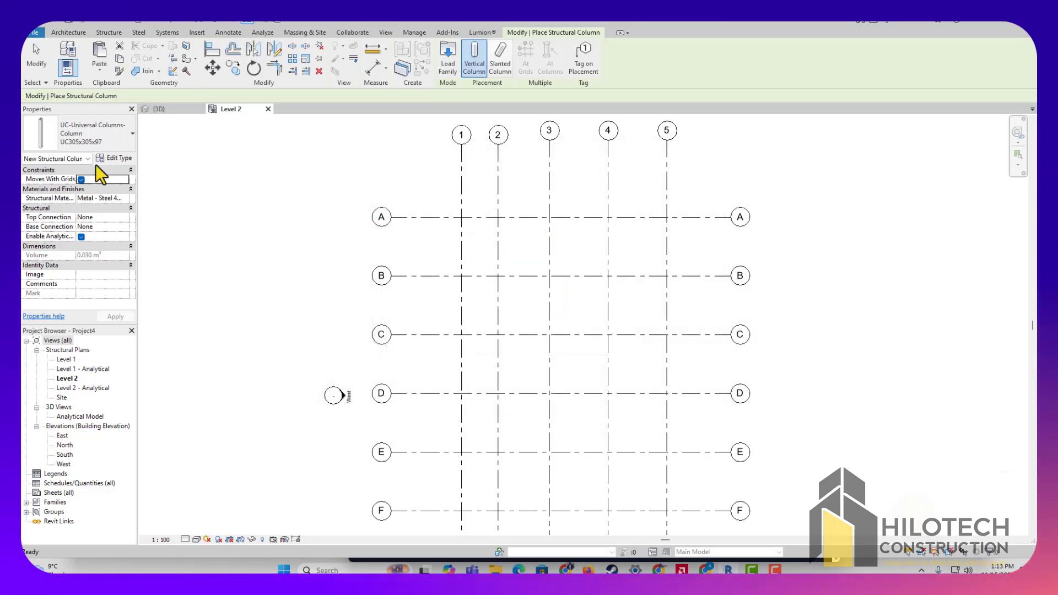
Step: Place a slanted M_Concrete-Rectangular-Column 300 x 450mm on grid A, from grid 2 at Level 1 to grid 1 at Level 2
click(94, 135)
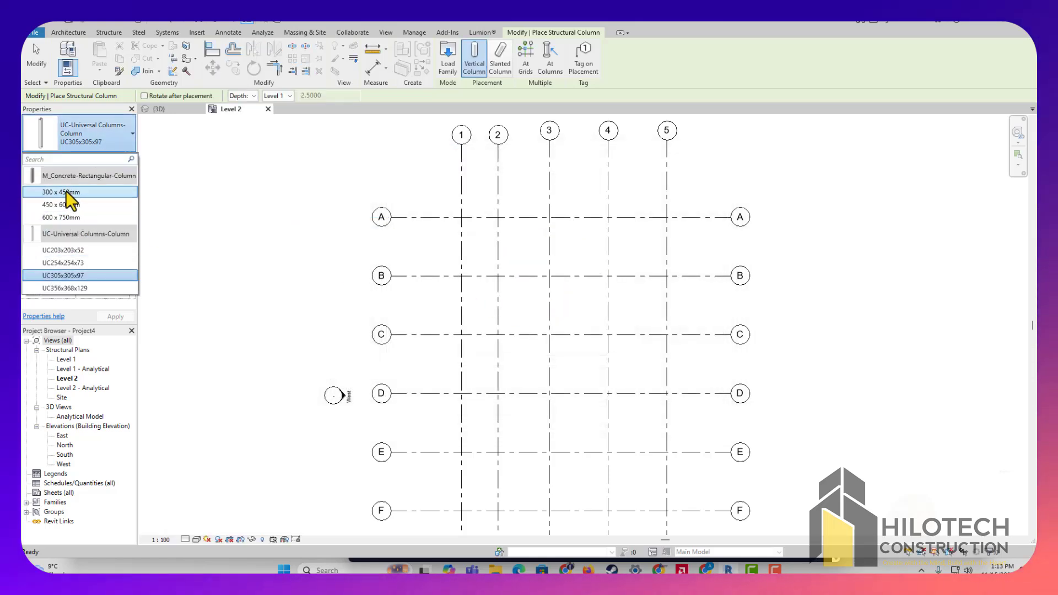
click(65, 191)
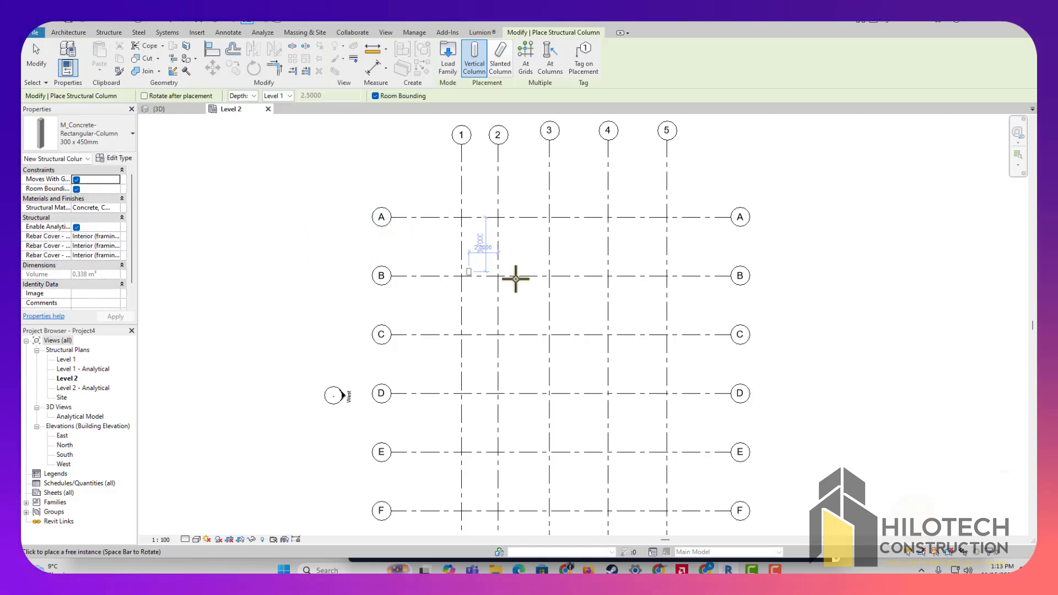
scroll(483, 202, up, 2)
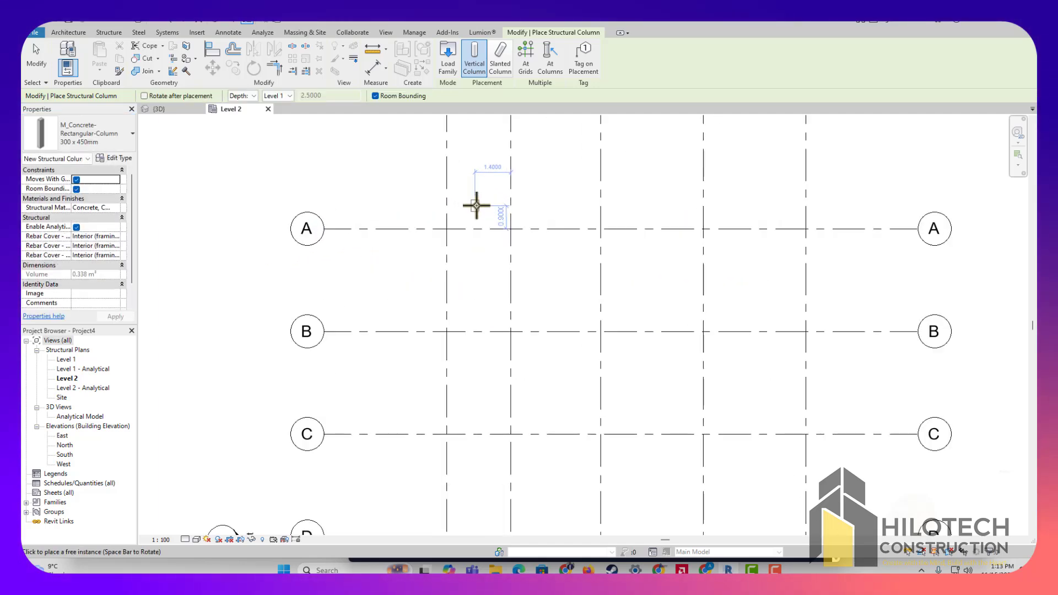
click(501, 66)
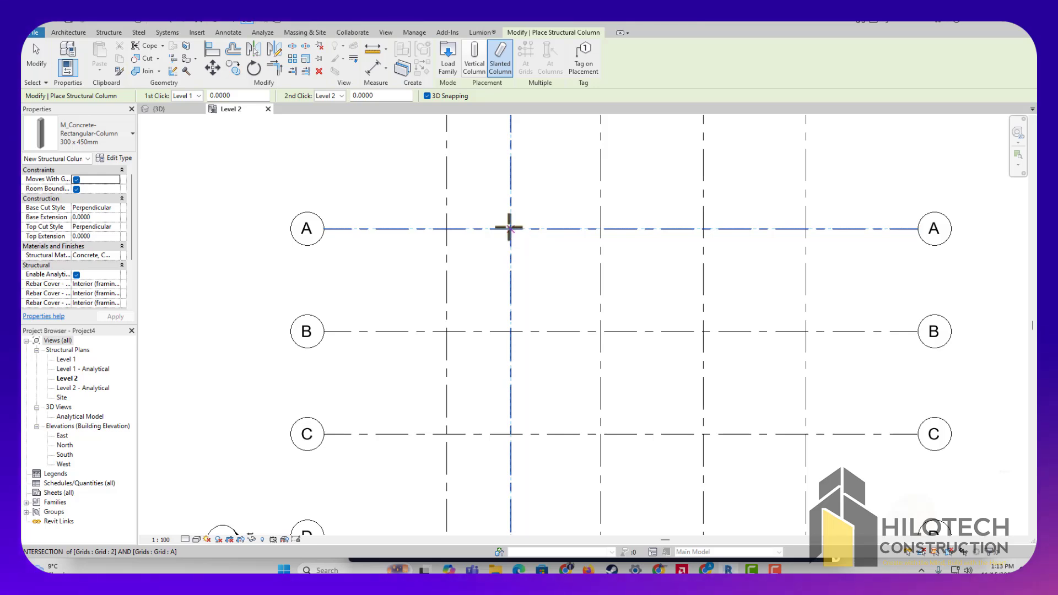
scroll(486, 225, up, 3)
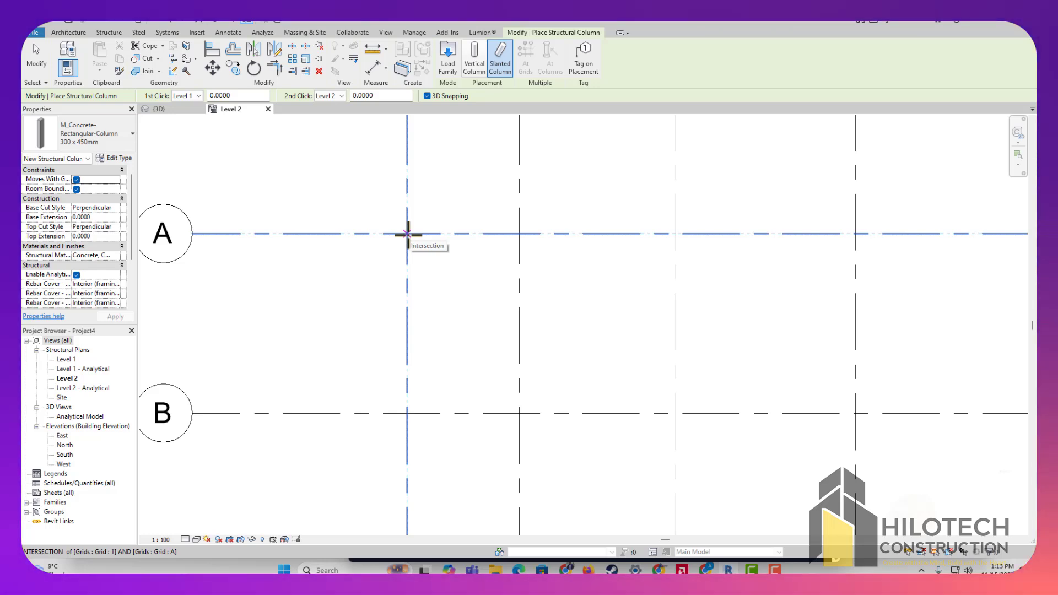
click(520, 233)
scroll(405, 230, up, 3)
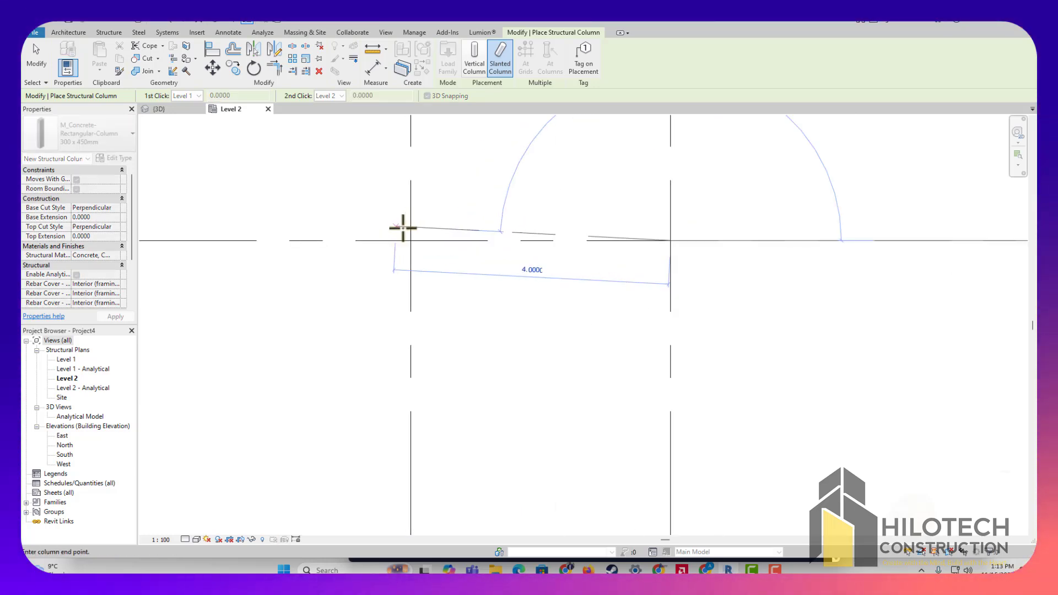
click(411, 240)
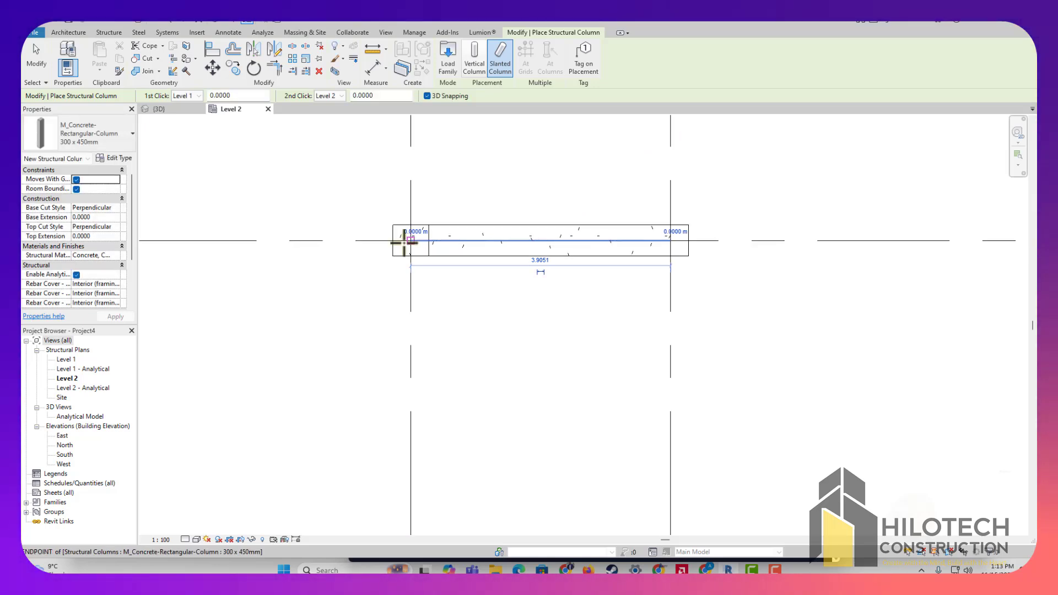
Step: Place another slanted 300 x 450mm column on grid B, starting at grid 2 and ending at grid 1
scroll(405, 239, down, 5)
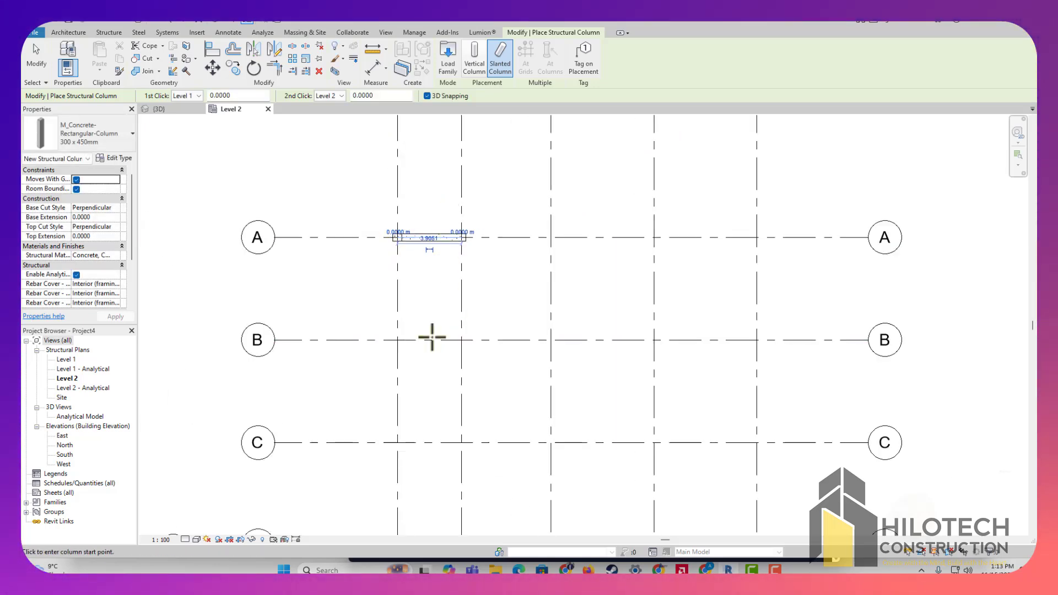
scroll(479, 347, up, 4)
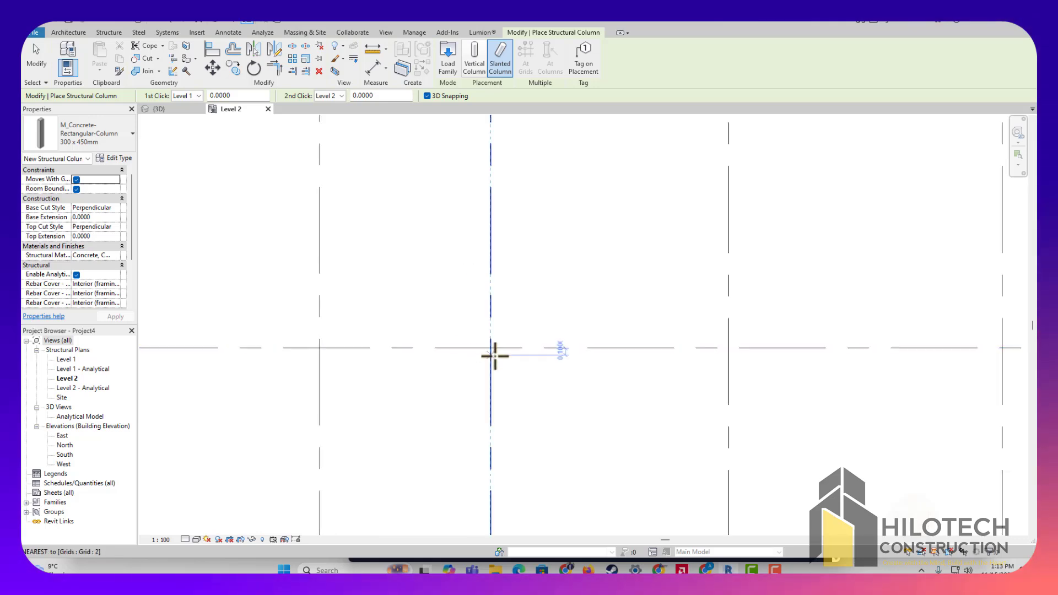
click(490, 348)
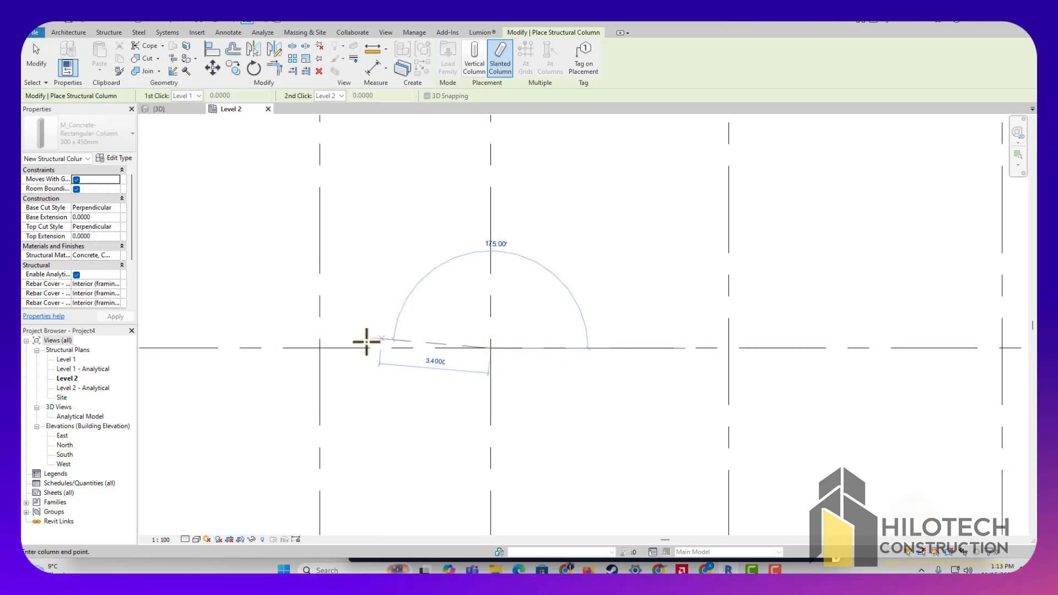
scroll(319, 350, up, 2)
click(323, 347)
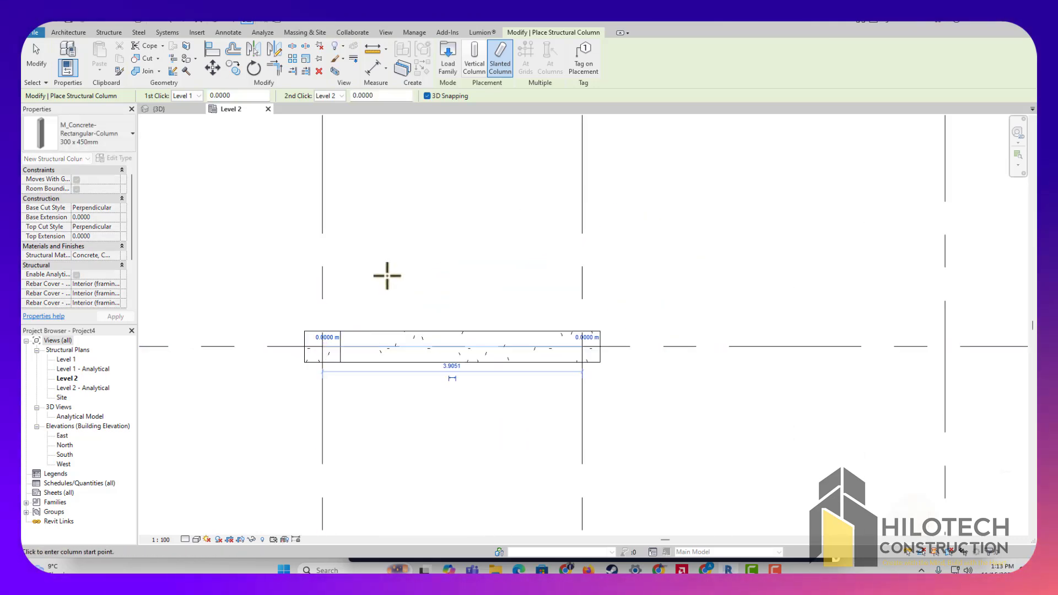
Step: Add a slanted 300 x 450mm column along grid C from its intersection with grid 2 to grid 1
scroll(381, 279, down, 5)
scroll(423, 364, up, 3)
scroll(424, 363, up, 2)
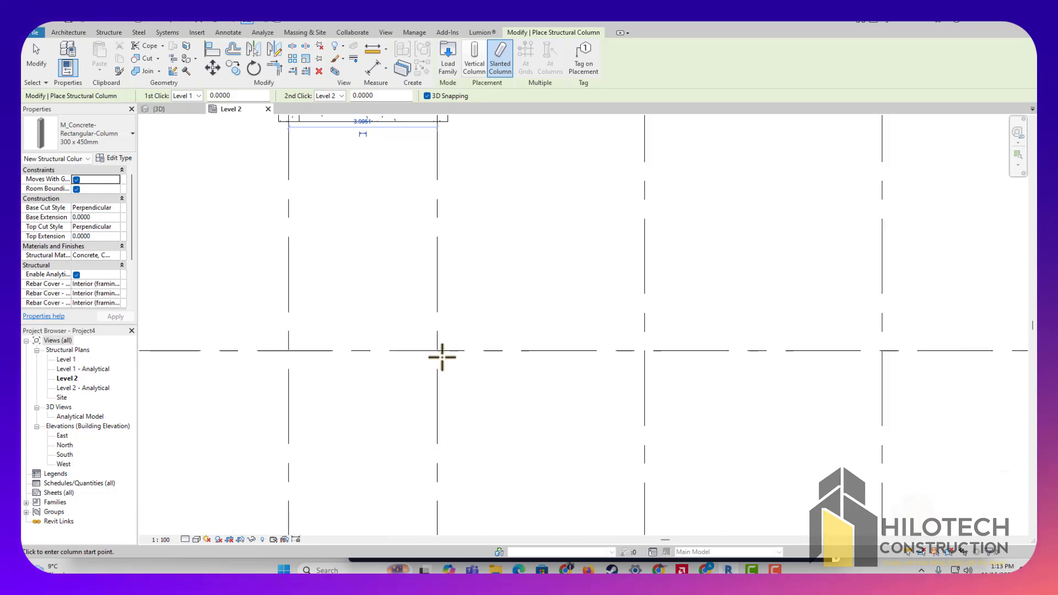
click(437, 350)
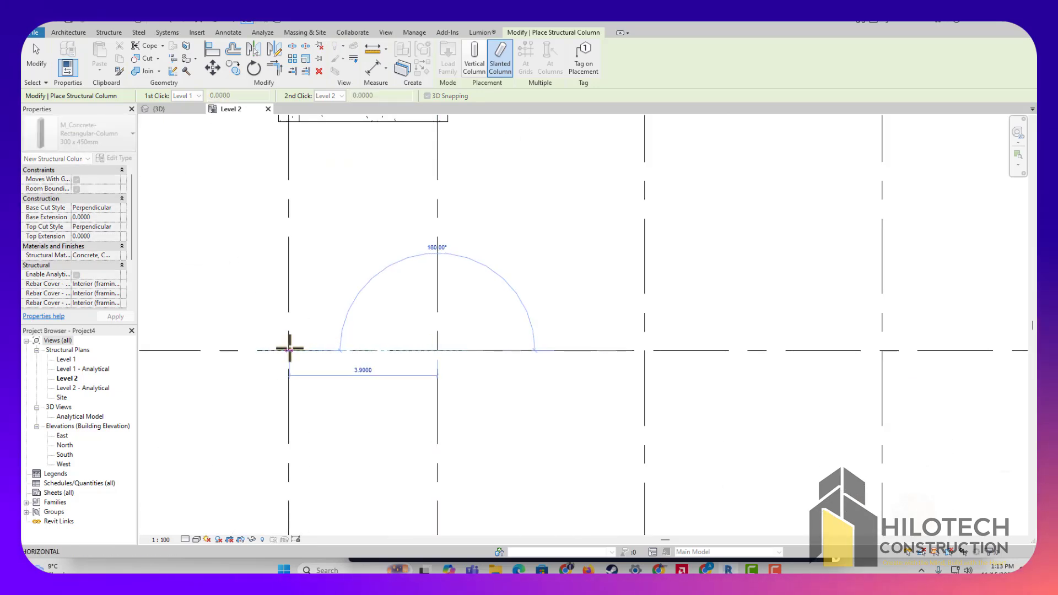
scroll(289, 350, up, 4)
click(289, 350)
Step: Place a slanted 300 x 450mm column on grid D from the grid 2 intersection to the grid 1 intersection
scroll(330, 298, down, 5)
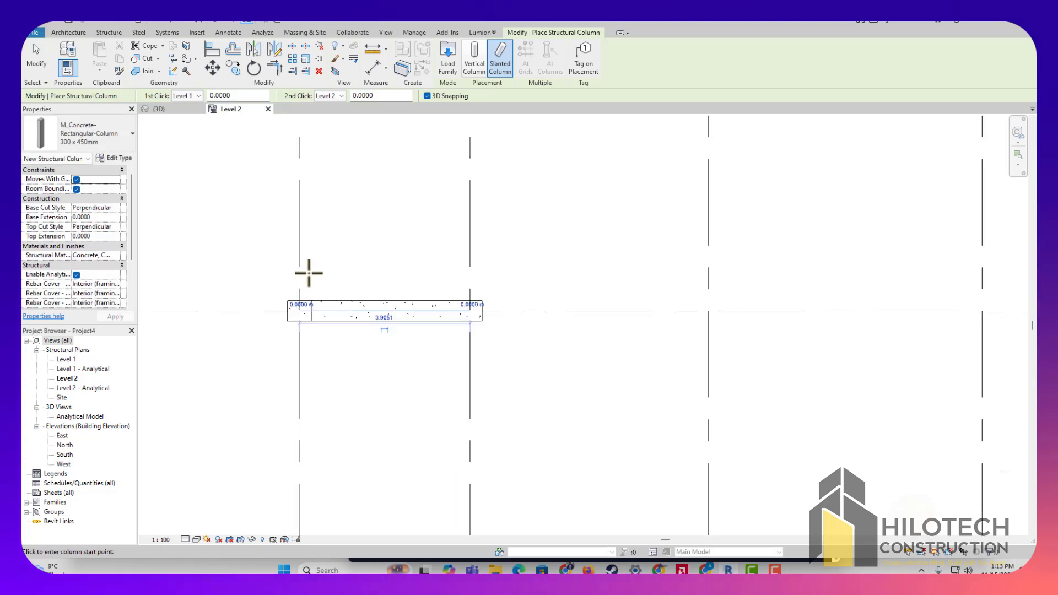
scroll(363, 367, up, 4)
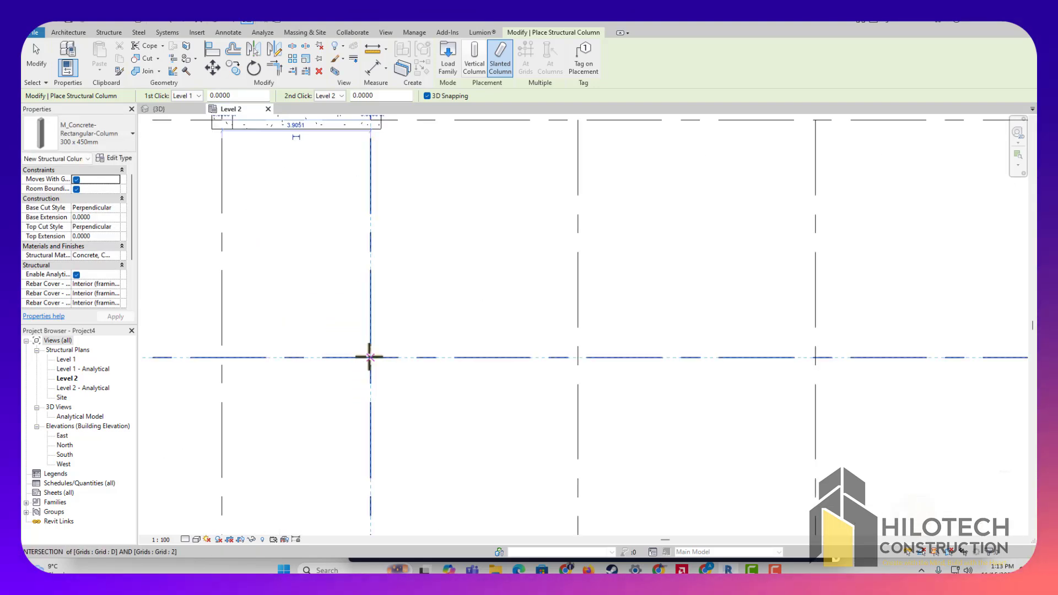
click(368, 358)
scroll(221, 358, up, 3)
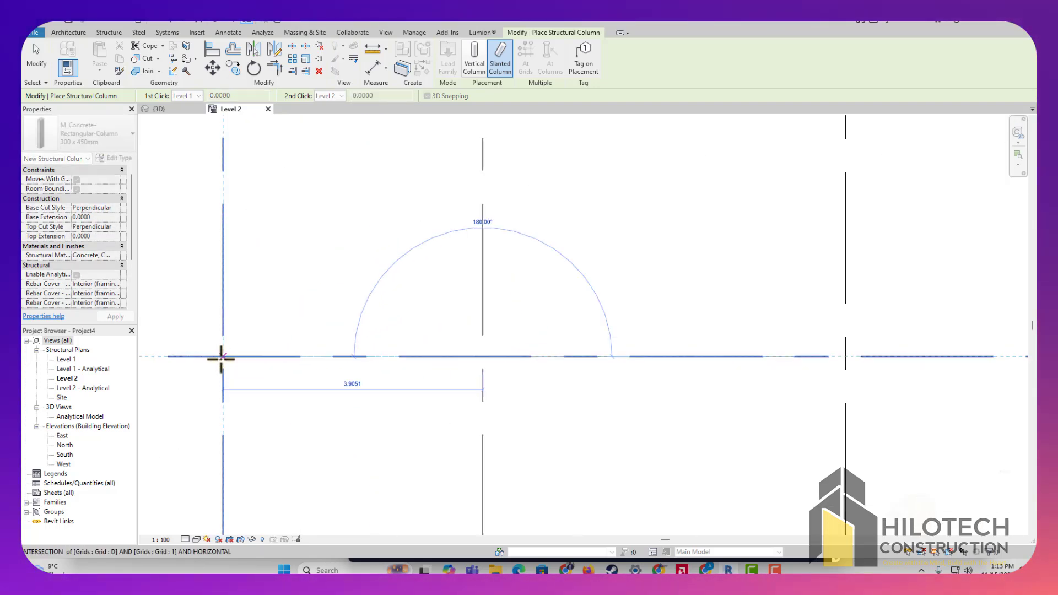
click(223, 357)
Step: Place a slanted 300 x 450mm column on grid E, running from grid 2 to grid 1
scroll(298, 293, down, 5)
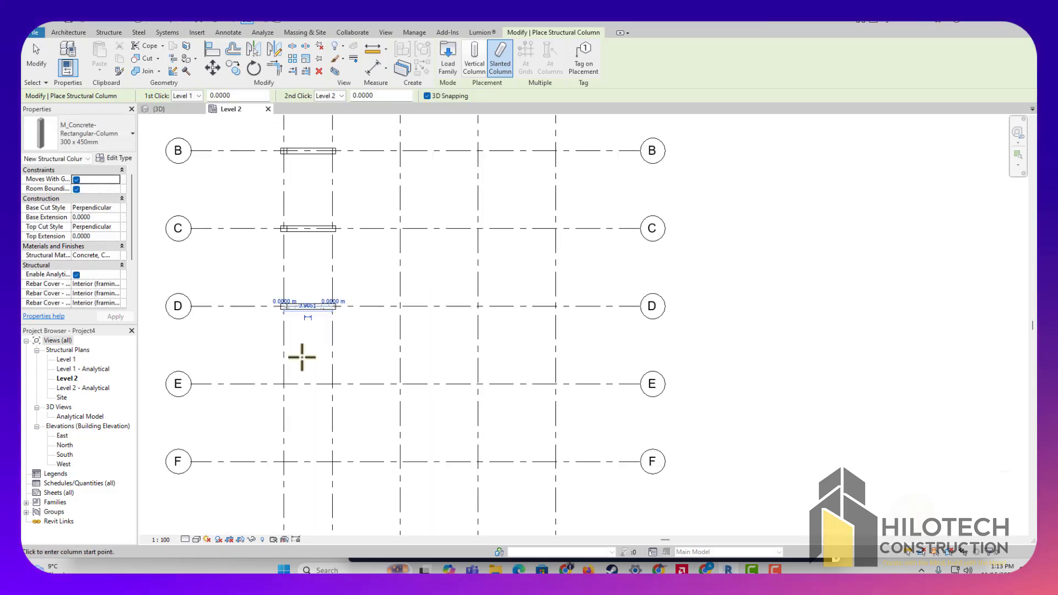
scroll(302, 355, up, 2)
scroll(281, 394, up, 3)
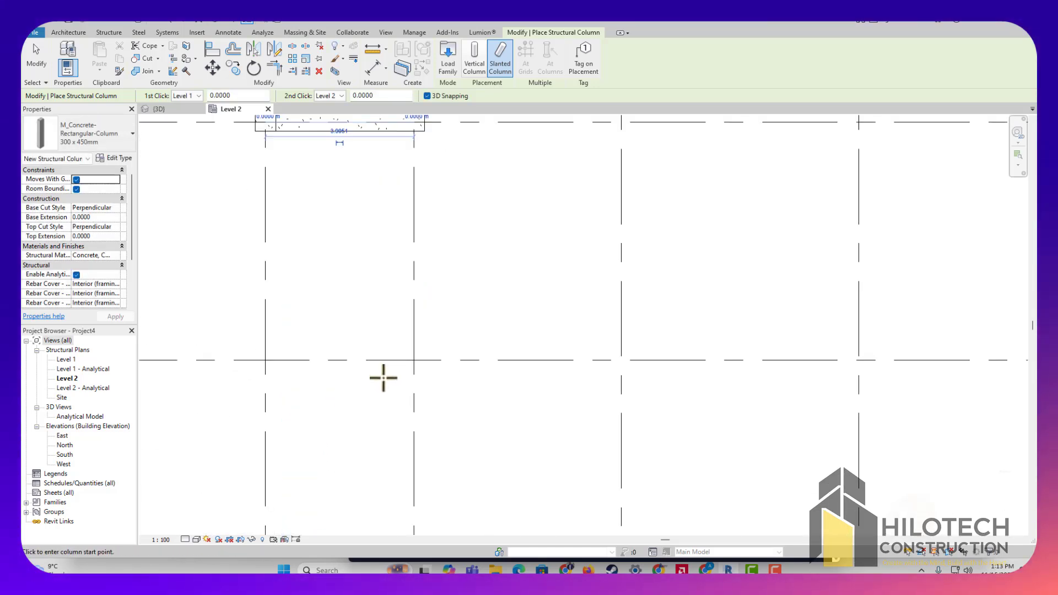
click(414, 362)
scroll(263, 364, up, 3)
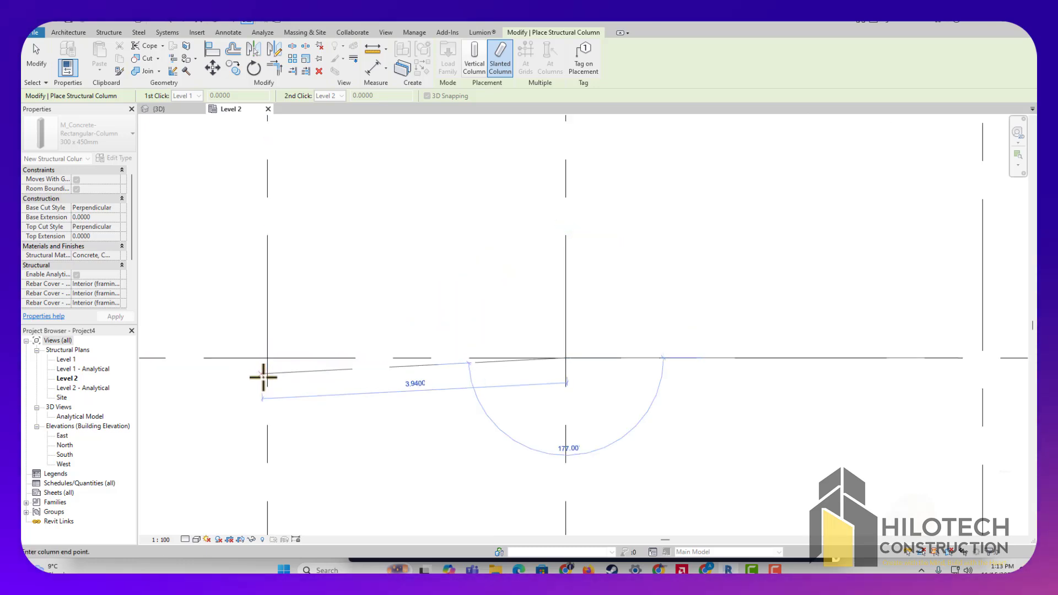
click(267, 359)
Step: Place the last slanted 300 x 450mm column on grid F from grid 2 to grid 1 and end column placement
scroll(323, 305, down, 5)
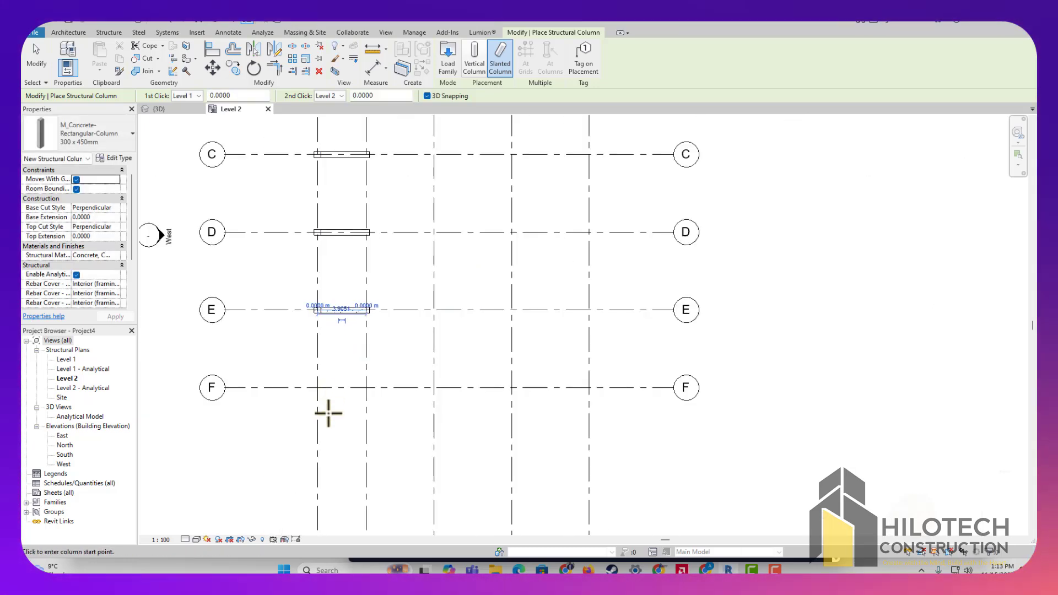
scroll(346, 400, down, 4)
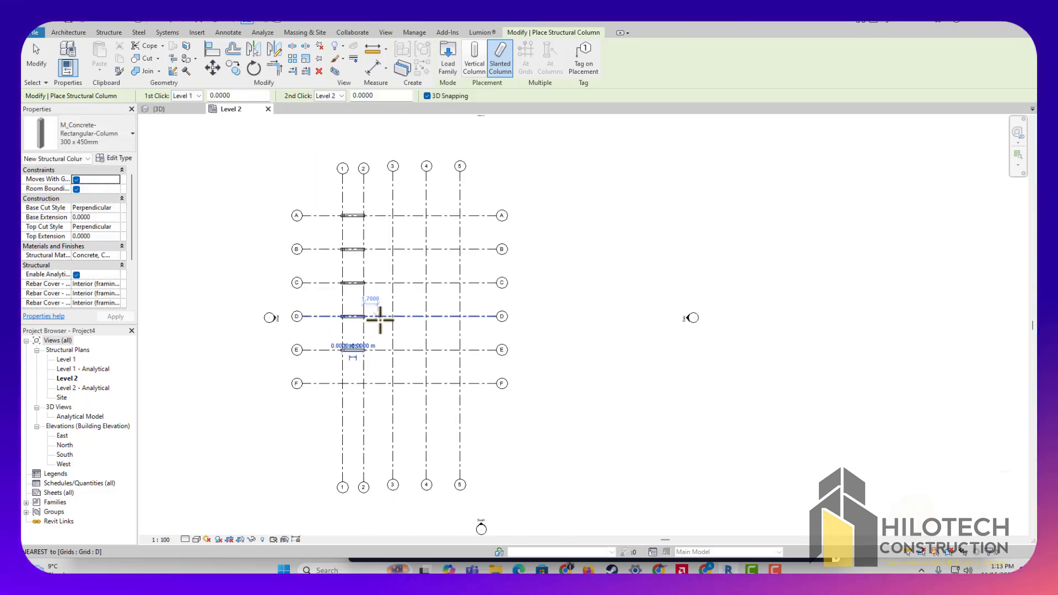
scroll(355, 384, up, 6)
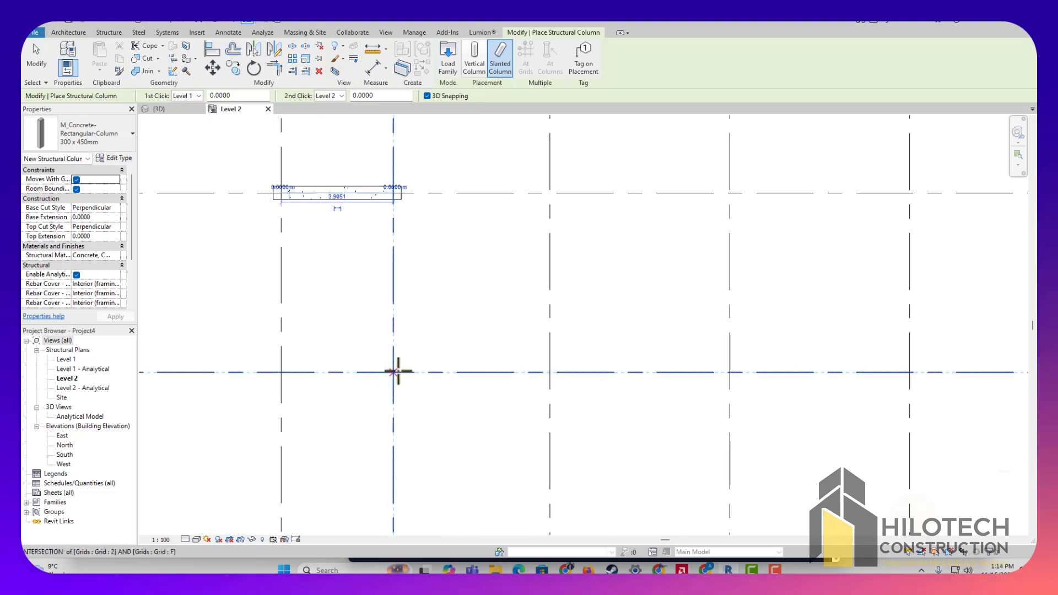
click(393, 373)
scroll(276, 371, up, 4)
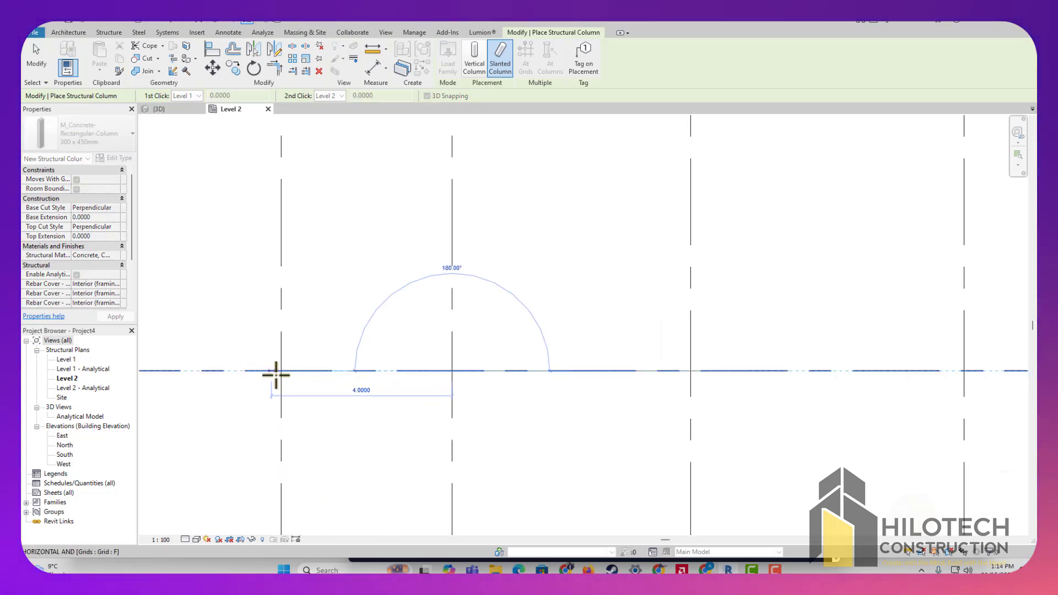
click(287, 368)
scroll(283, 362, down, 5)
key(Escape)
key(Escape)
Step: Open the default 3D view to inspect the row of slanted columns
scroll(358, 342, down, 6)
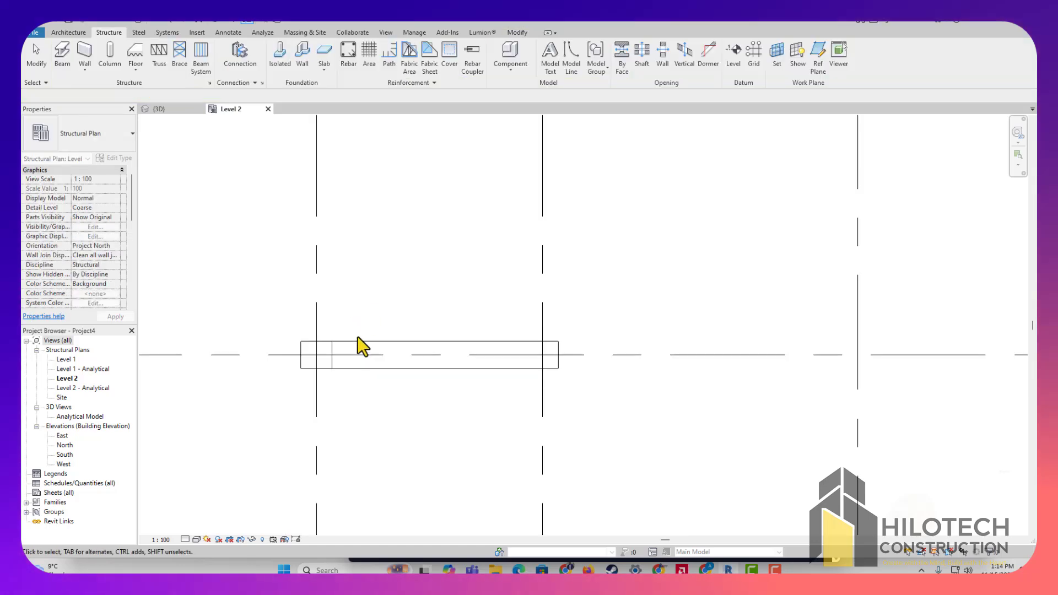
scroll(356, 329, down, 3)
middle_drag(402, 307, 414, 409)
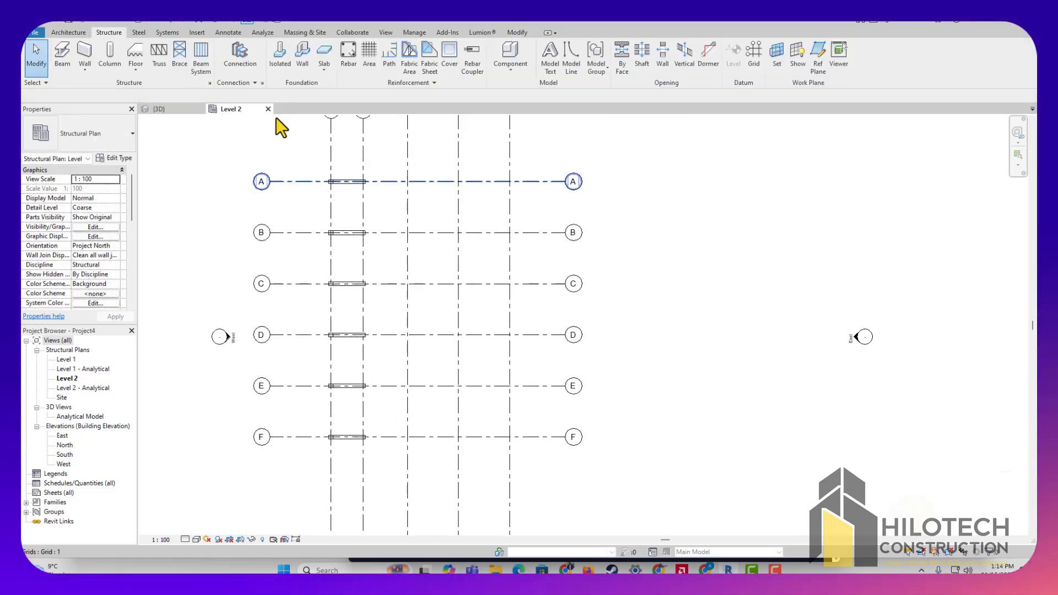
click(215, 19)
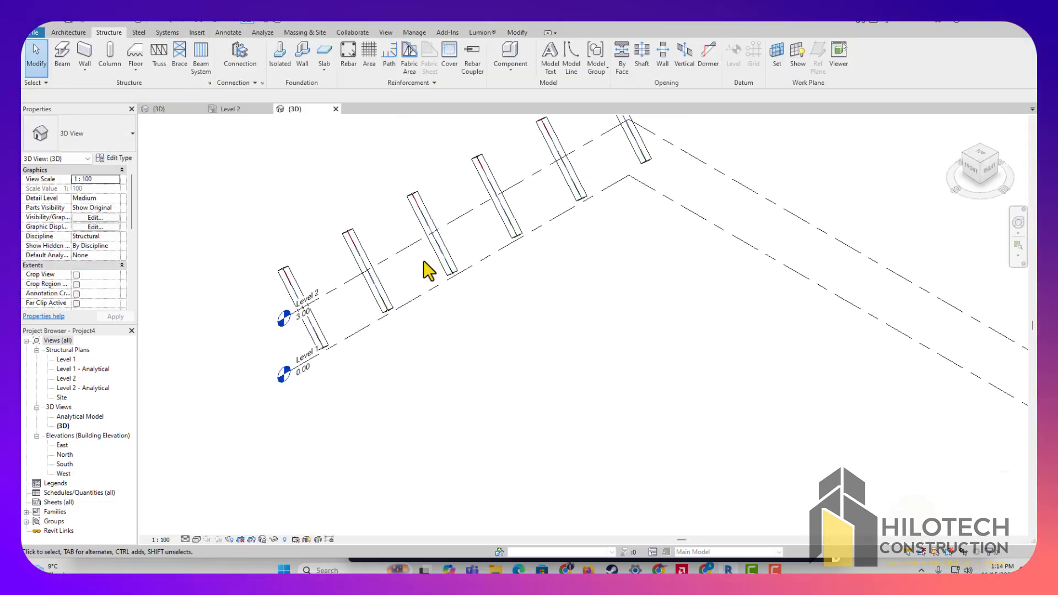
Step: Set the 3D view's visual style to Realistic so the slanted columns show their concrete material
shift+middle_drag(503, 387, 612, 303)
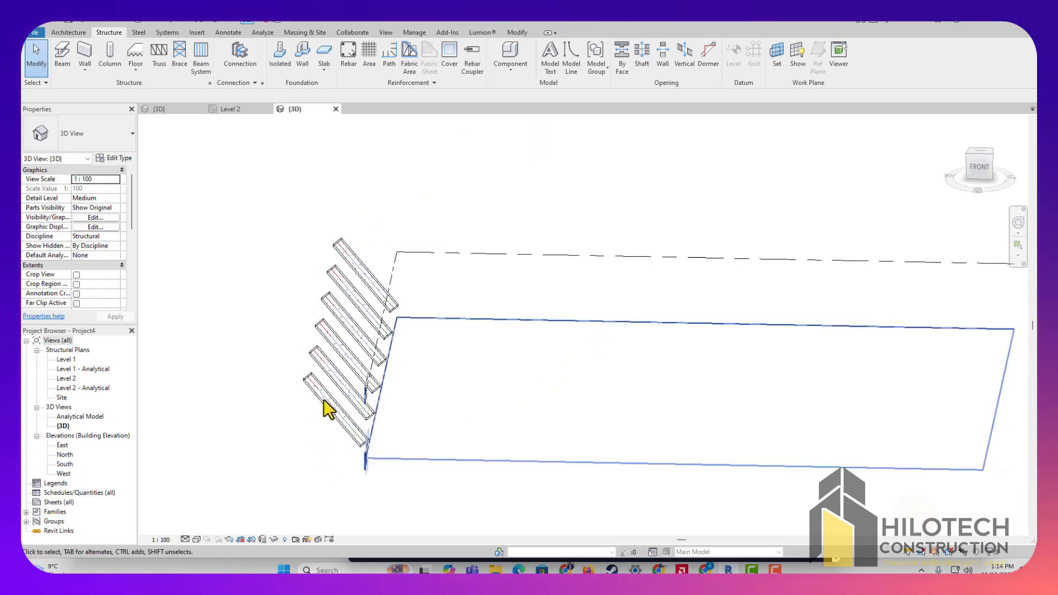
click(197, 540)
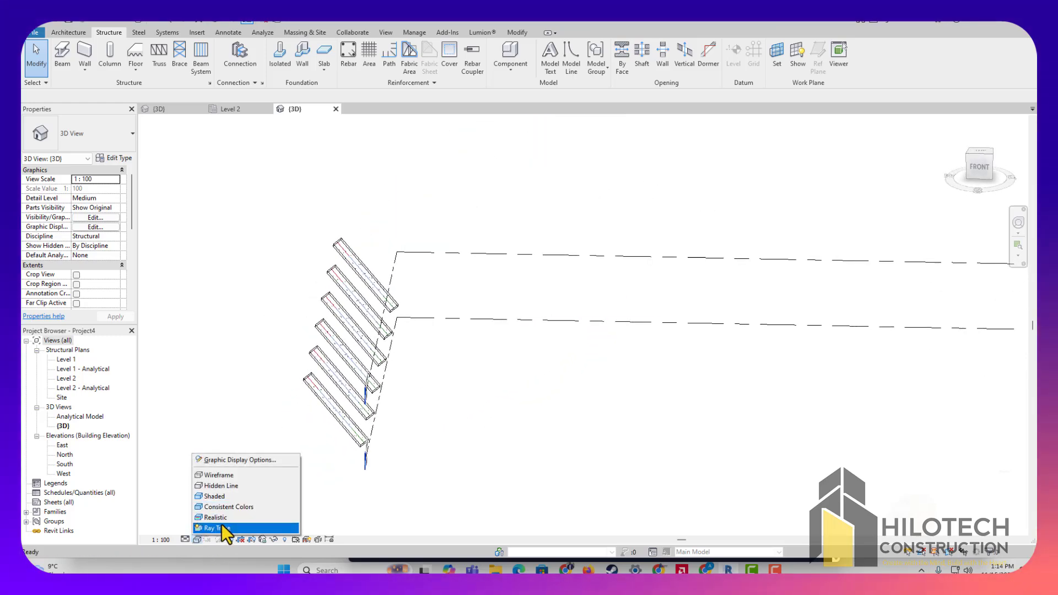
click(216, 517)
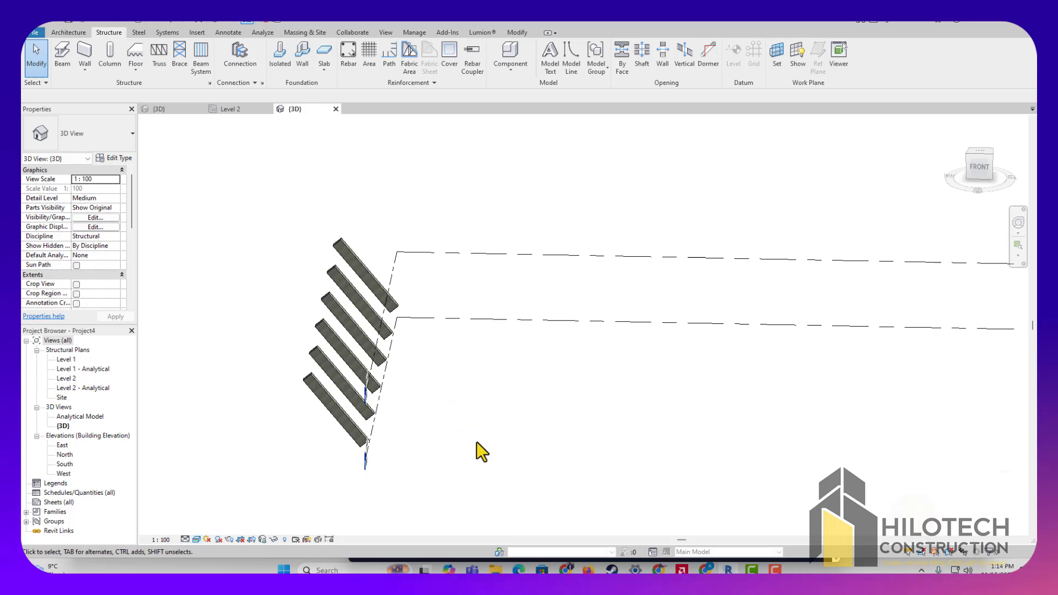
mouse_move(473, 448)
shift+middle_down()
mouse_move(513, 452)
mouse_move(534, 421)
mouse_move(511, 425)
mouse_move(520, 430)
shift+middle_up()
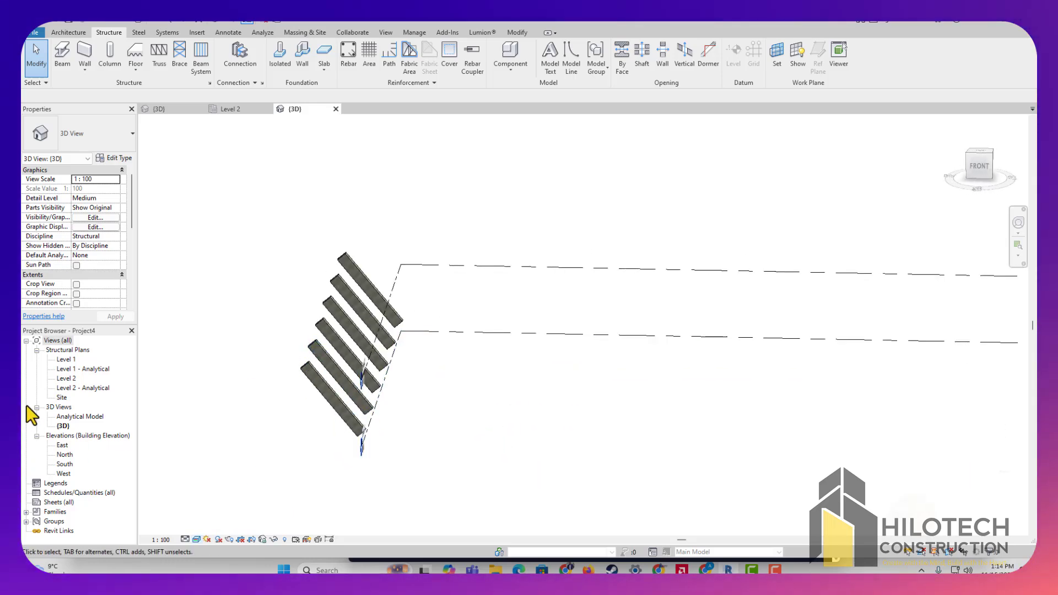
Step: Open the Level 1 structural plan to check the slanted columns' positions on the grid and close that view
double_click(64, 359)
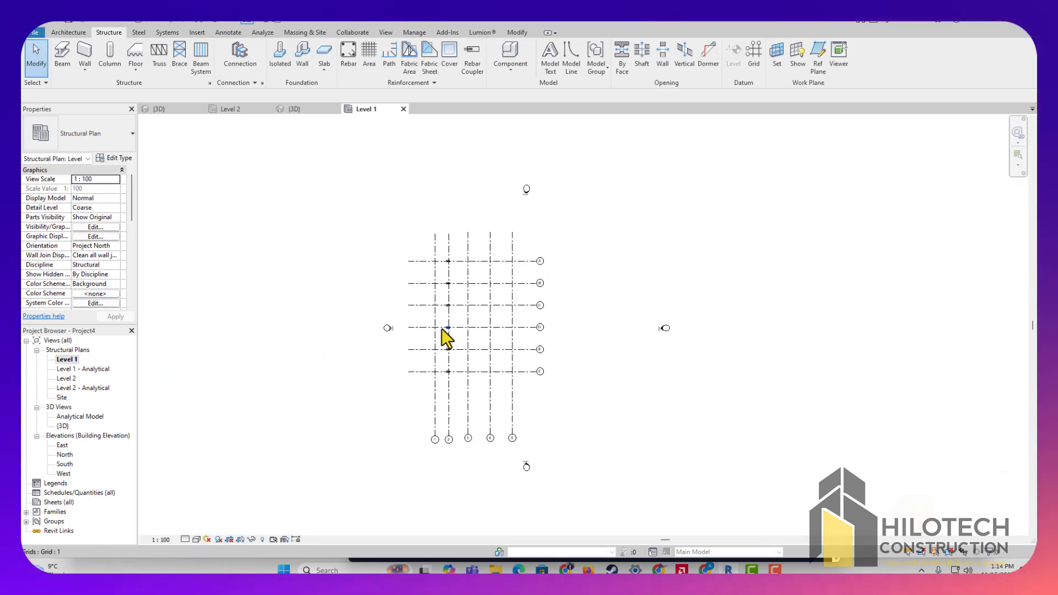
scroll(453, 303, up, 3)
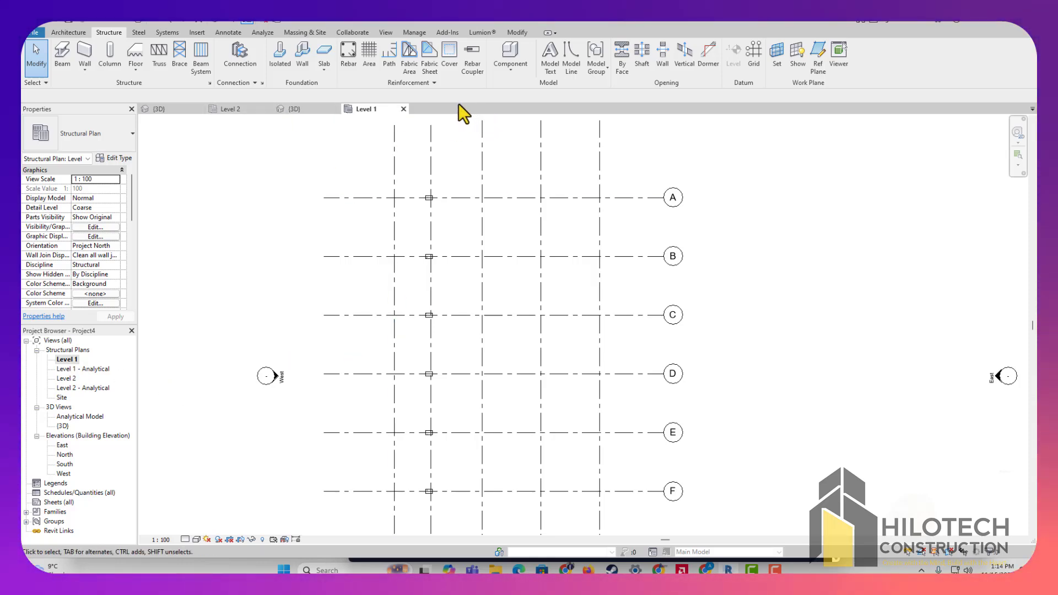
click(404, 109)
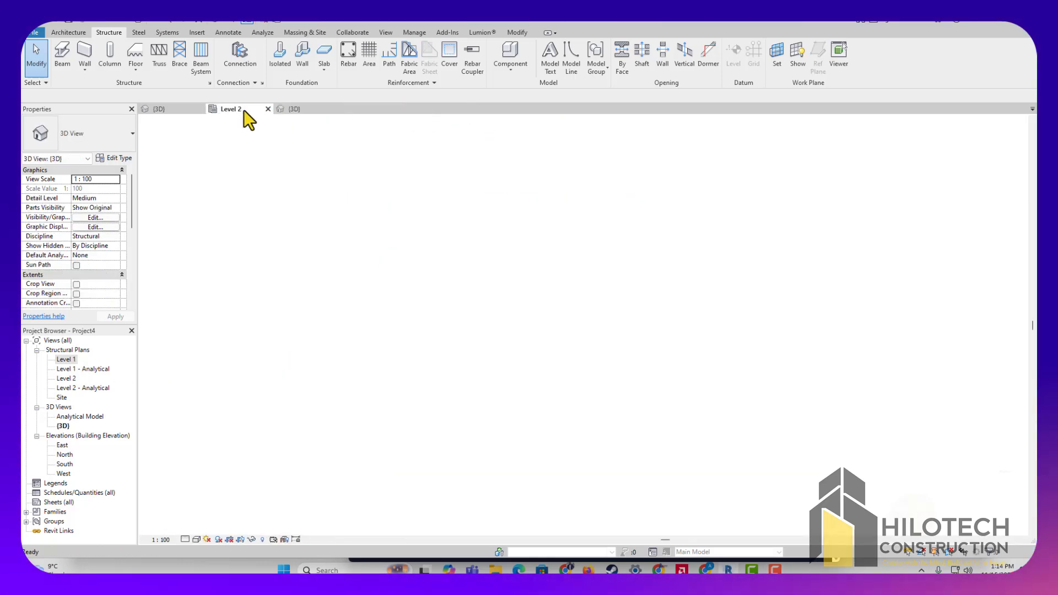
Step: In the Level 2 plan, place vertical 300 x 450mm concrete columns at all intersections of grids 3 to 5 with grids A to F
click(243, 110)
scroll(407, 293, down, 3)
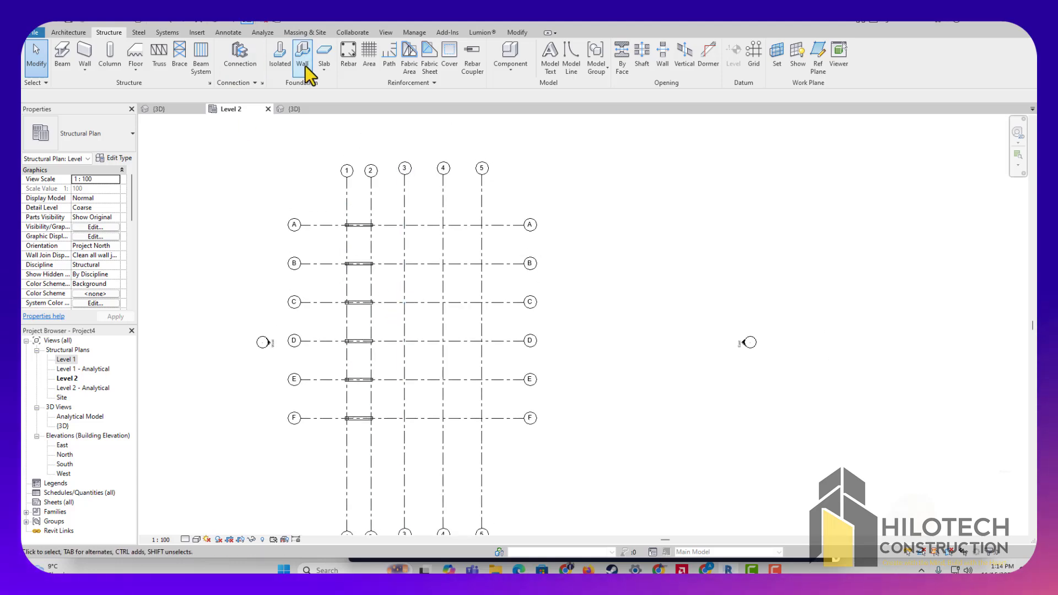
click(110, 58)
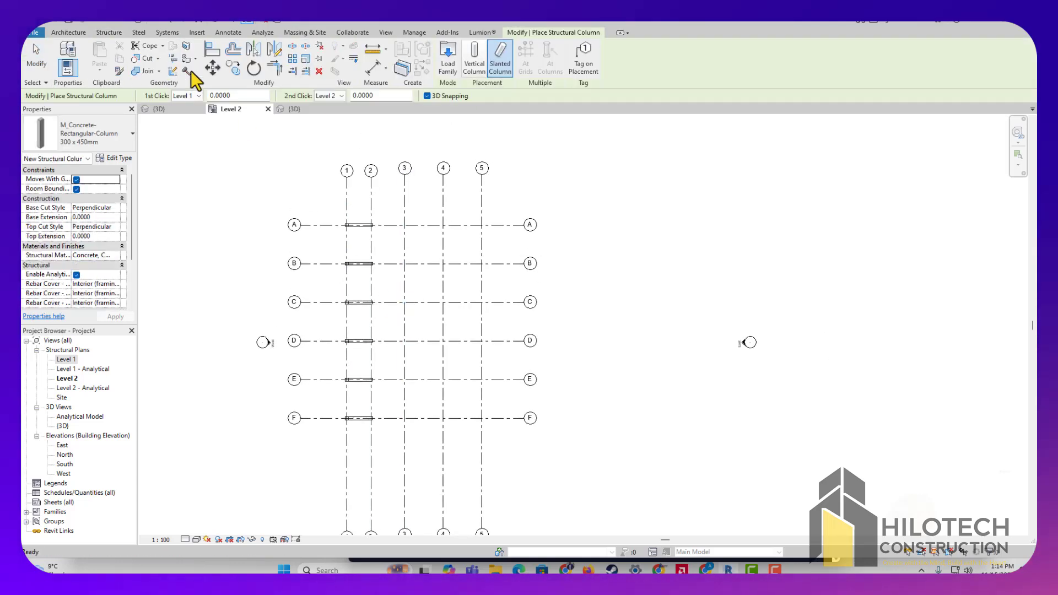
click(477, 61)
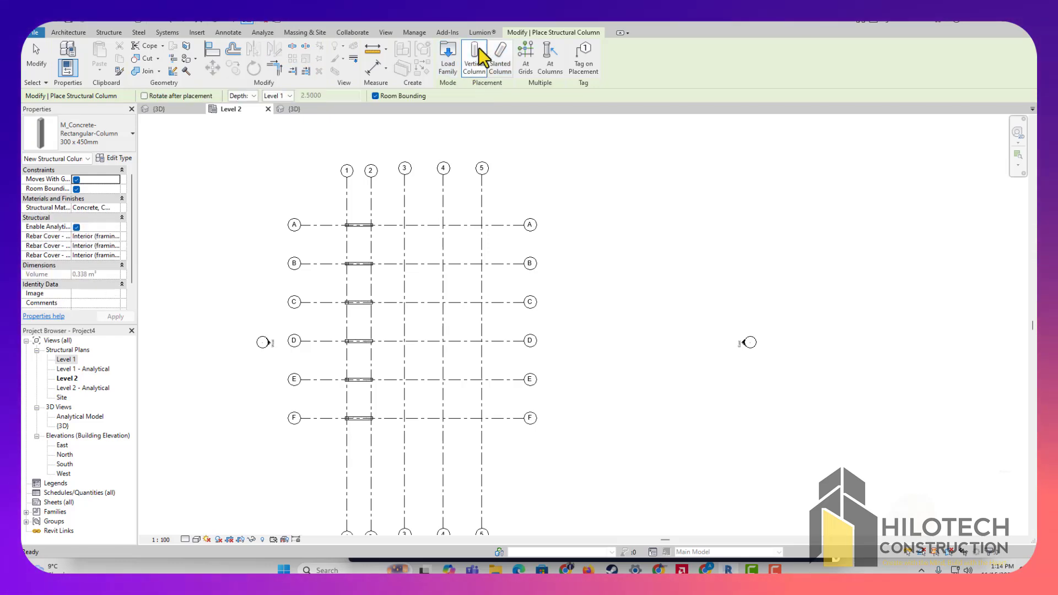
click(526, 61)
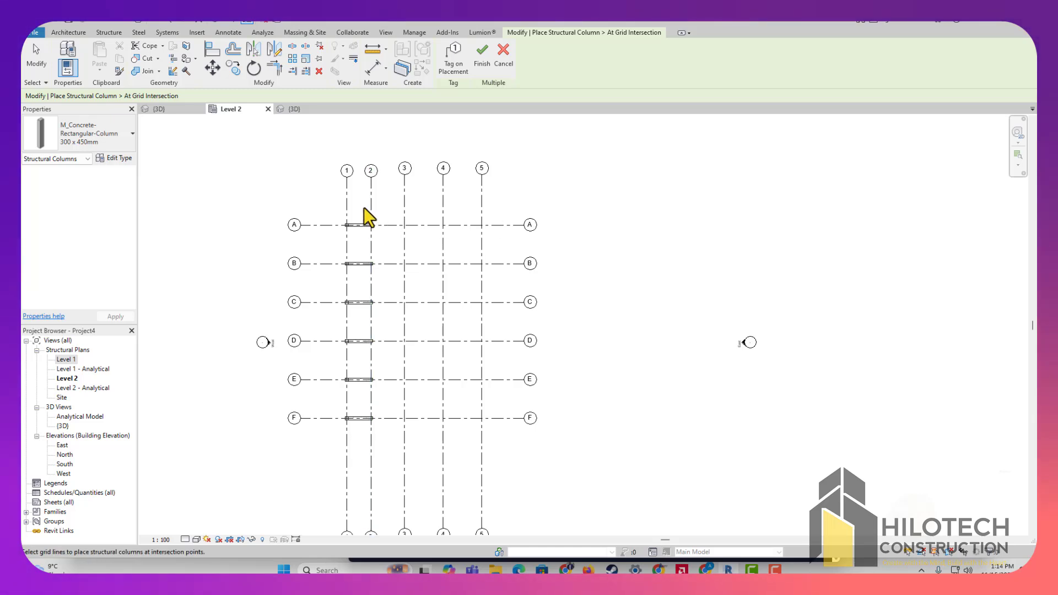
drag(363, 207, 471, 372)
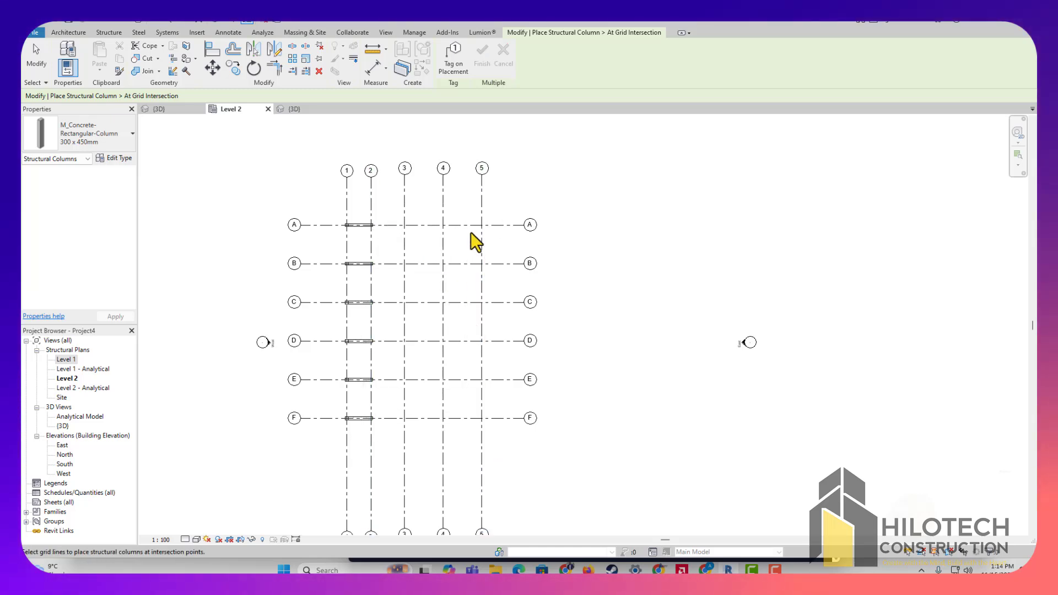
drag(501, 223, 364, 441)
scroll(408, 241, up, 3)
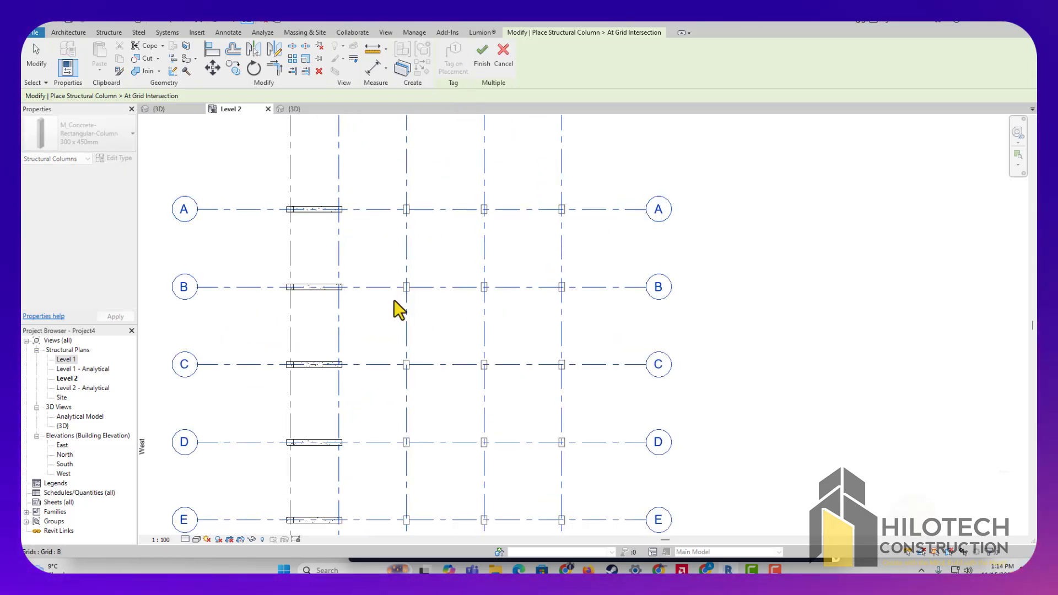
scroll(349, 355, down, 2)
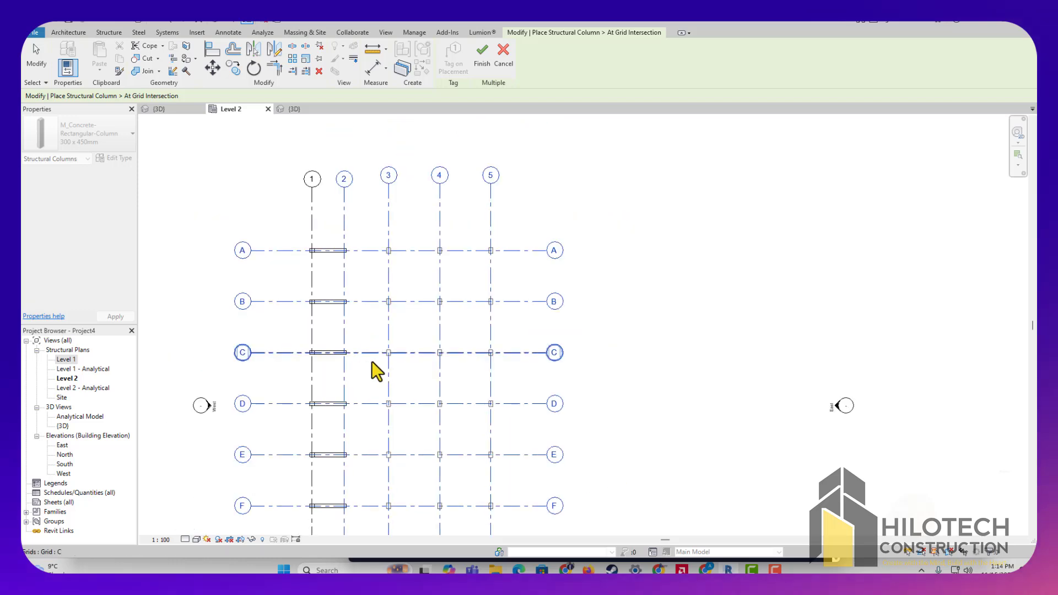
click(483, 65)
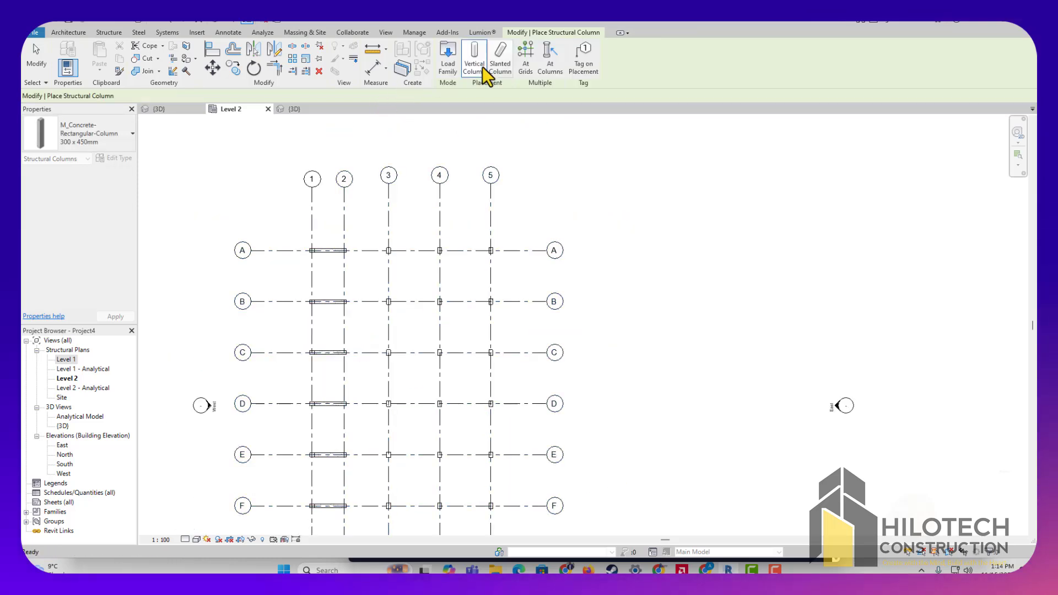
Step: Open the default 3D view, end column placement and inspect the vertical columns beside the slanted row
click(220, 19)
shift+middle_drag(484, 422, 567, 425)
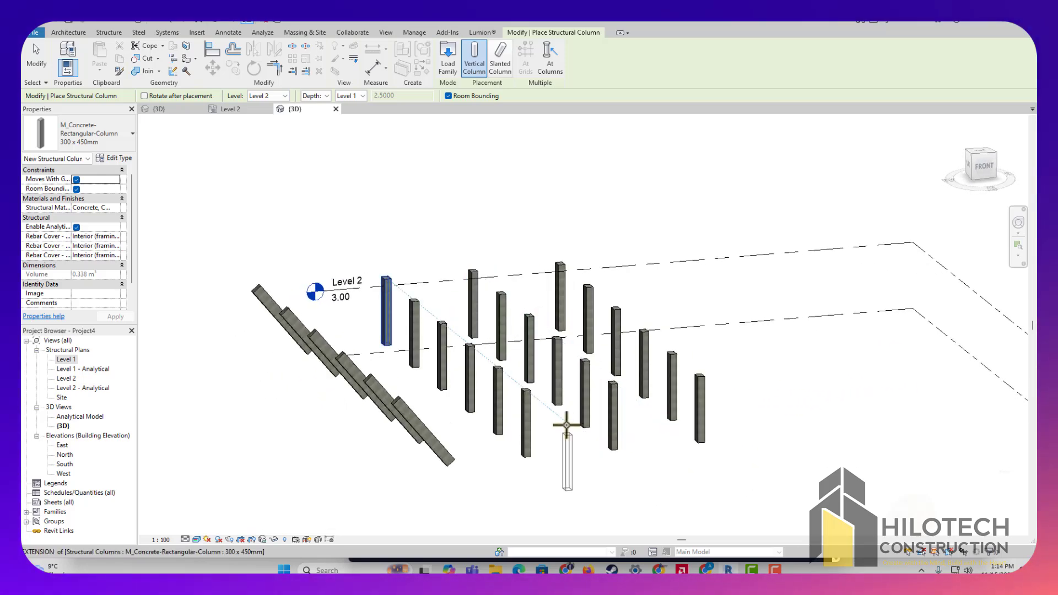
key(Escape)
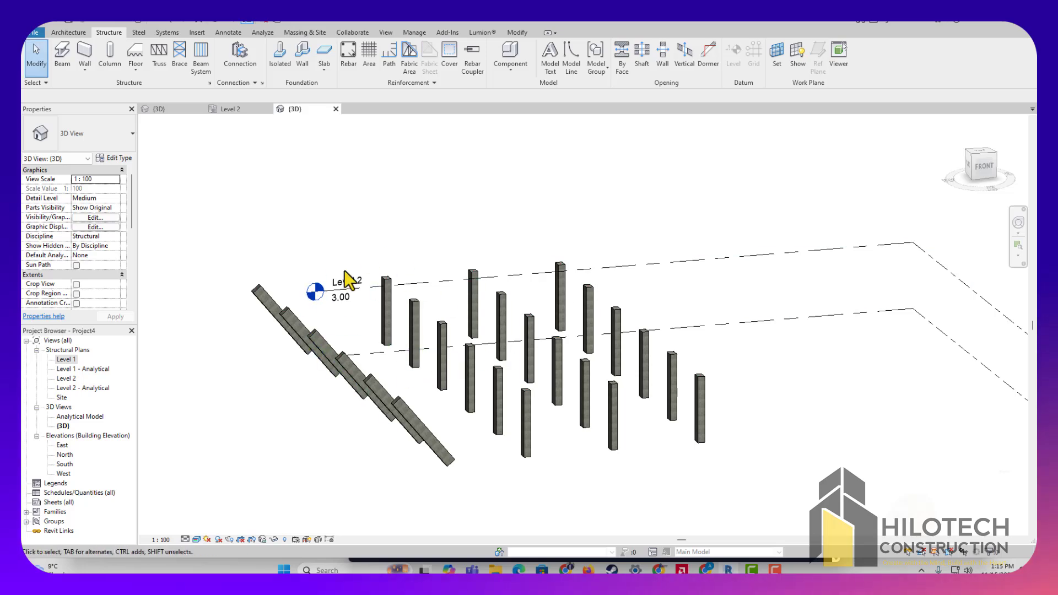
shift+middle_drag(401, 419, 449, 373)
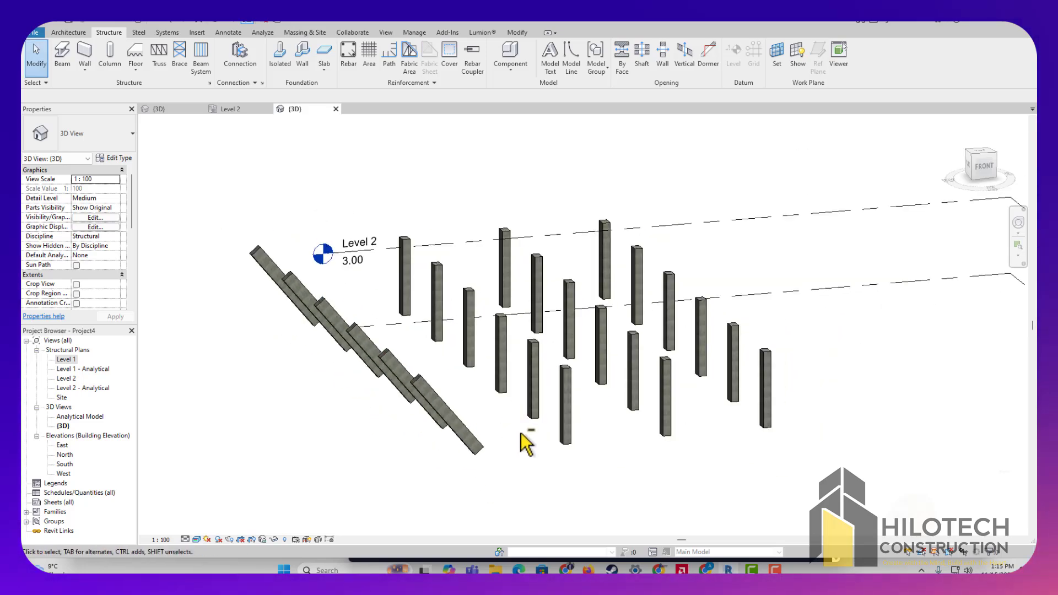
shift+middle_drag(524, 439, 529, 397)
scroll(465, 359, up, 2)
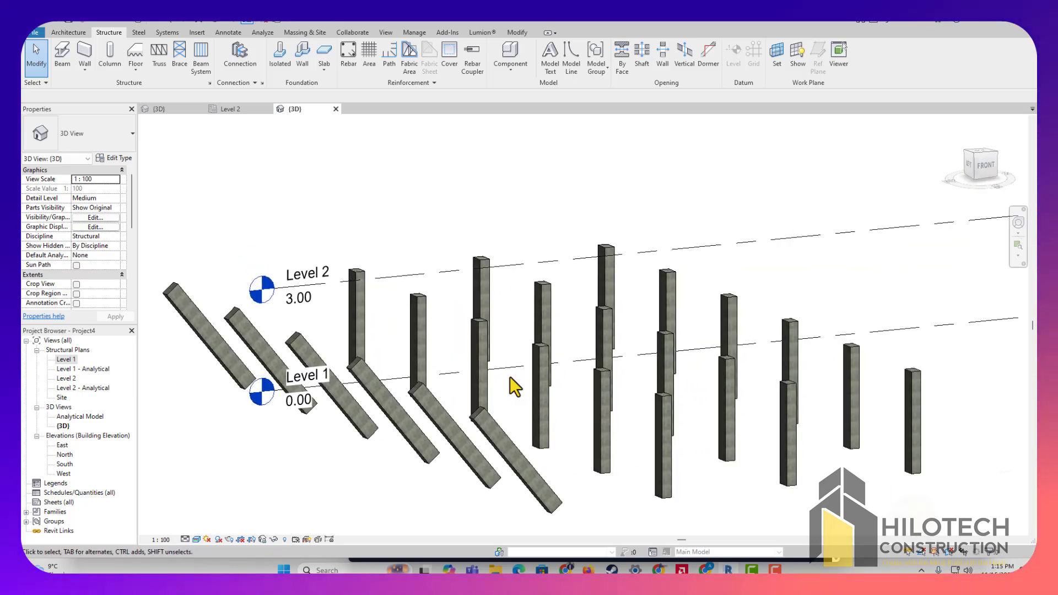